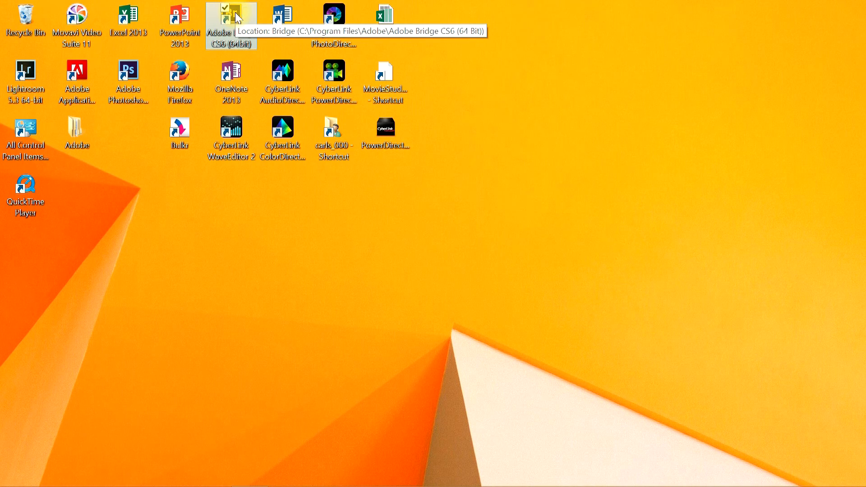
# Open Adobe Bridge and load the three selected TIFF photos of the Composite Project folder into Photoshop as layers
pyautogui.doubleClick(235, 12)
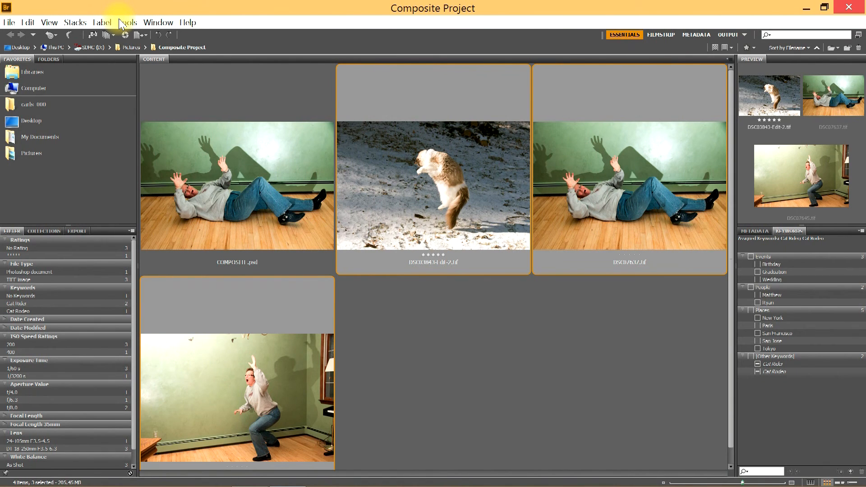
pyautogui.click(121, 23)
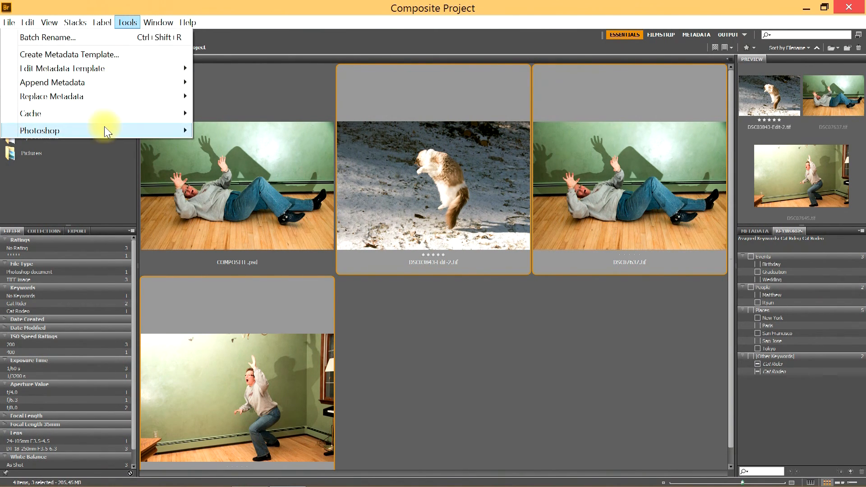
pyautogui.moveTo(105, 130)
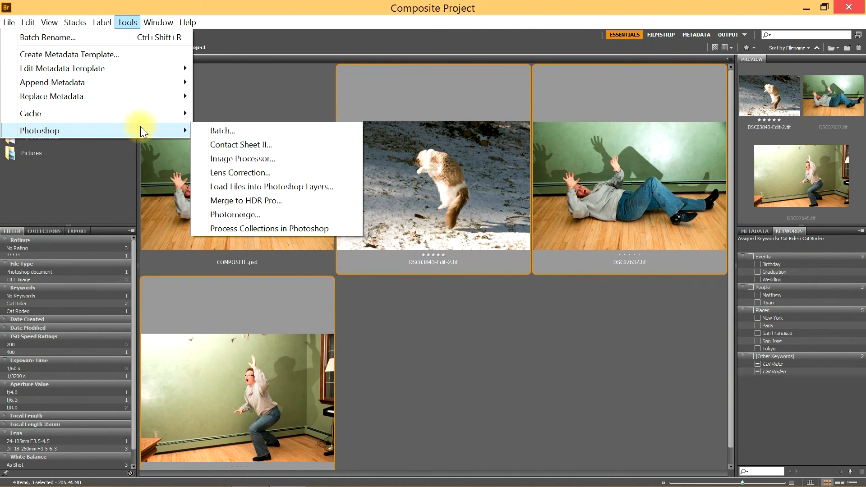
pyautogui.click(291, 186)
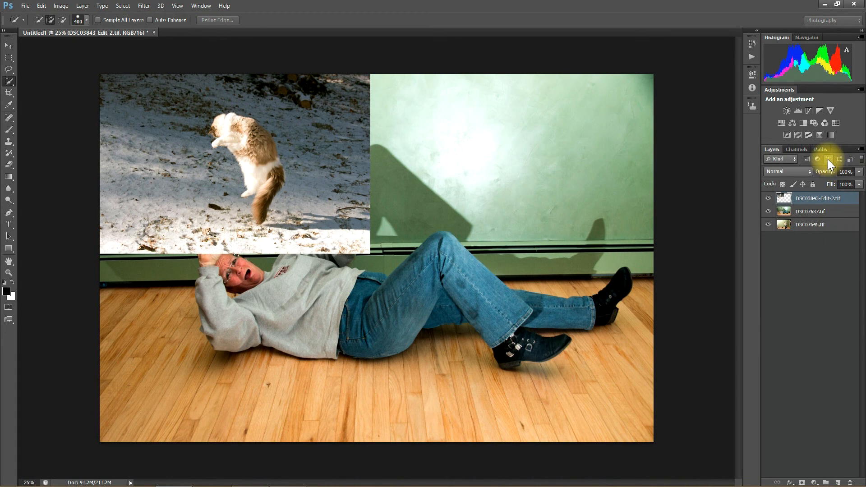
# Place the cat photo layer beneath the other two layers and hide the two photos of the man
pyautogui.click(8, 261)
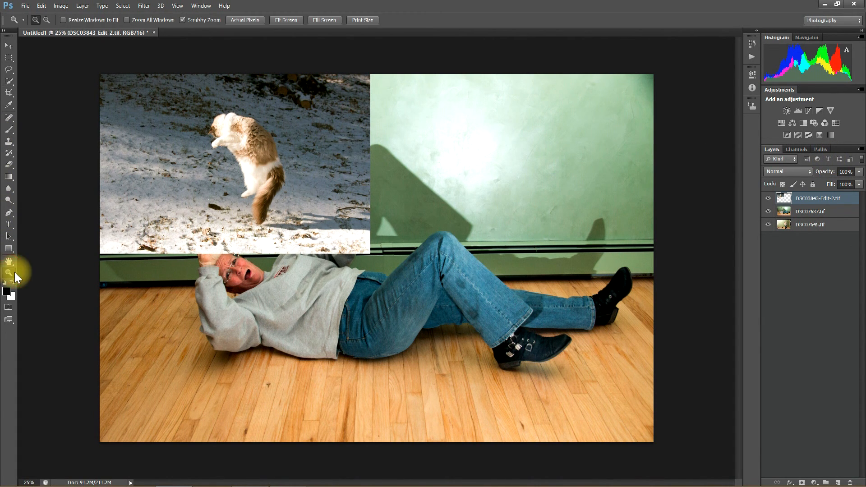
pyautogui.moveTo(808, 201); pyautogui.dragTo(809, 239)
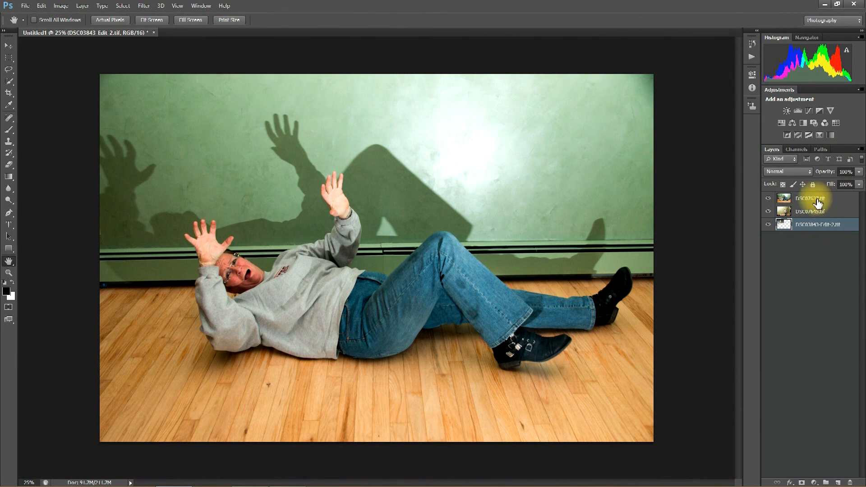
pyautogui.click(768, 198)
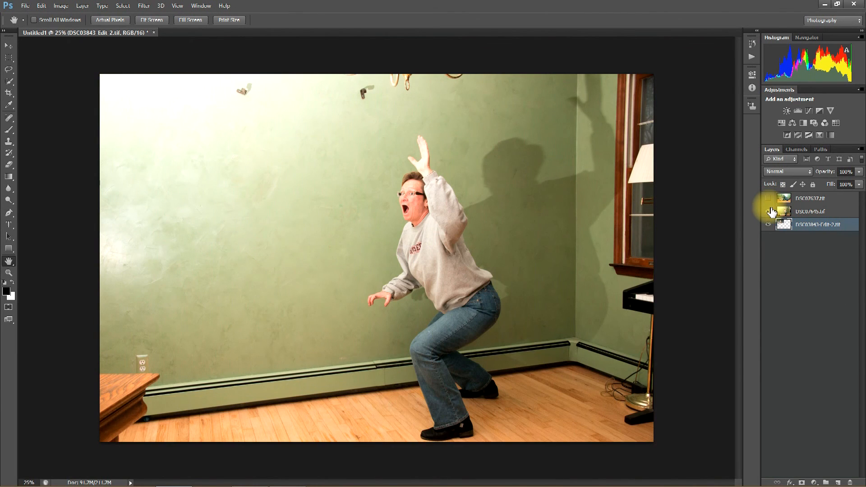
pyautogui.click(768, 211)
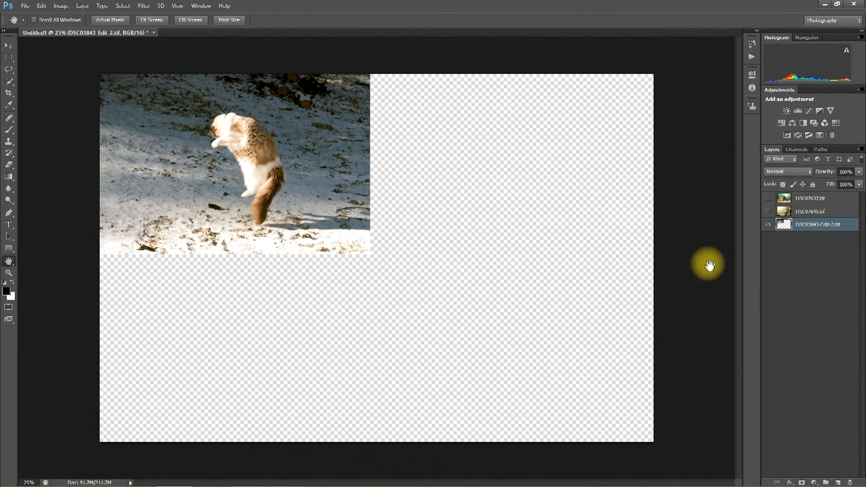
# Rename the layer DSC03843-Edit-2.tif as Cat
pyautogui.click(812, 229)
pyautogui.doubleClick(812, 229)
pyautogui.write('Cat')
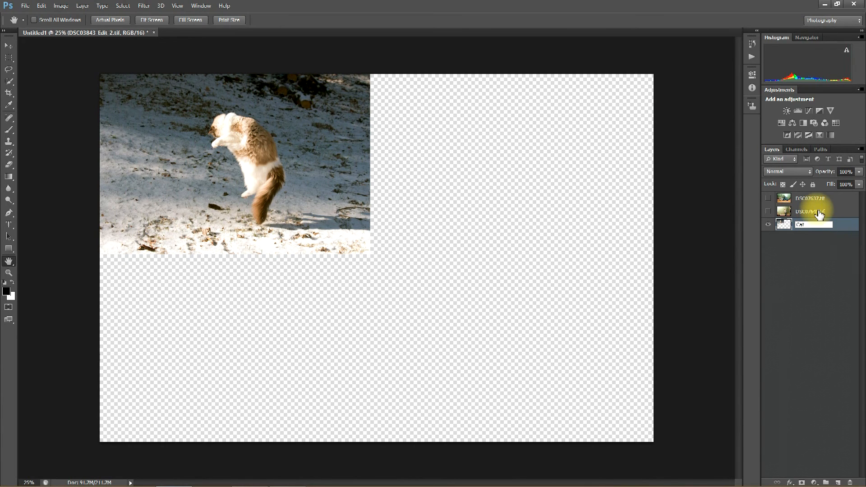
pyautogui.press('Return')
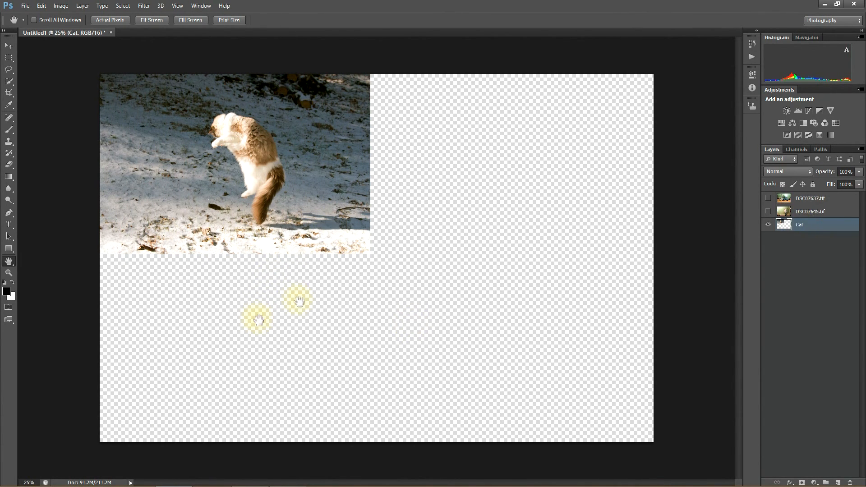
pyautogui.click(48, 7)
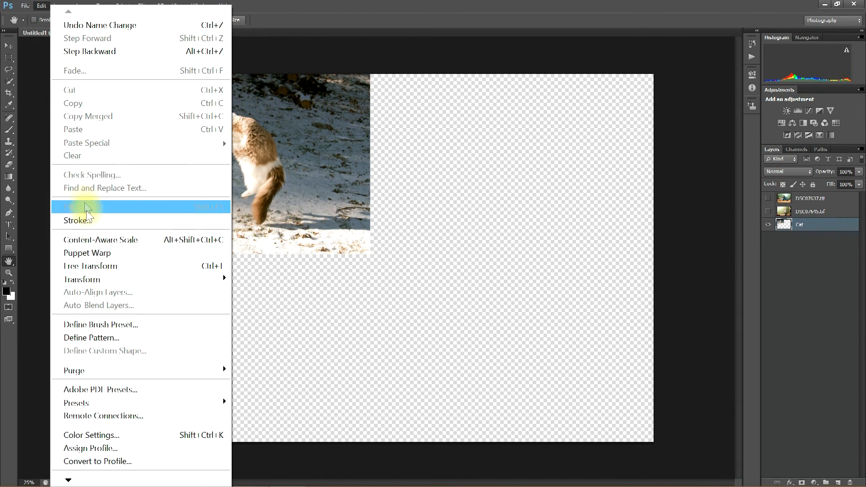
pyautogui.click(85, 266)
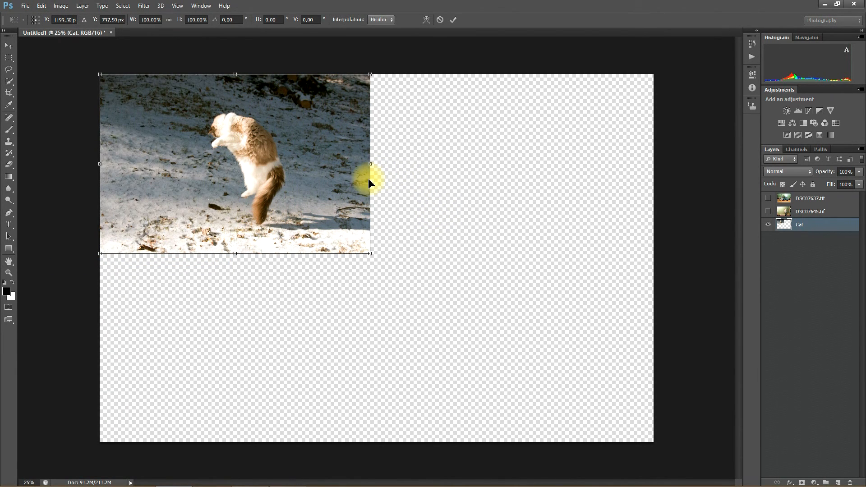
pyautogui.moveTo(370, 181); pyautogui.dragTo(547, 331)
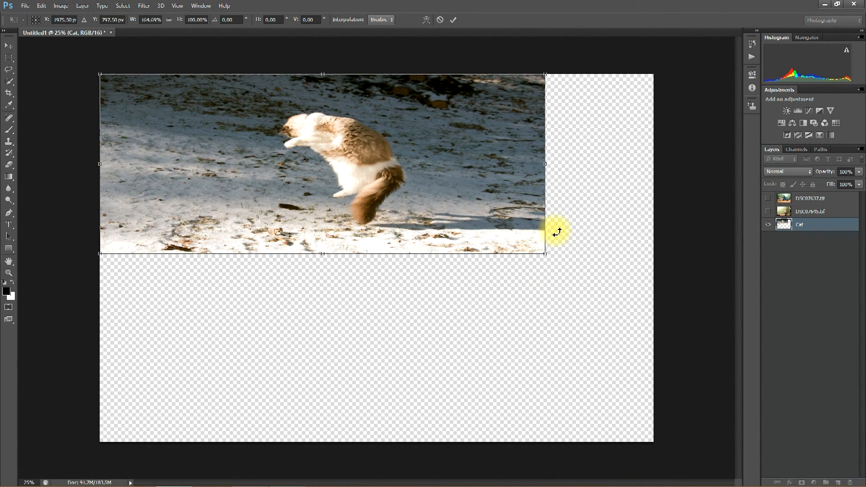
pyautogui.hotkey('ctrl', 'z')
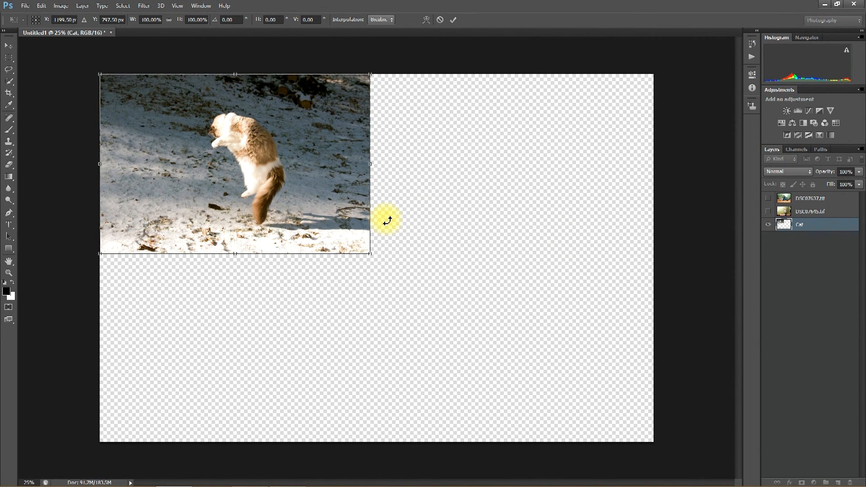
# Scale the Cat layer proportionally to about 204.9% with Free Transform so it fills the canvas, and apply it
pyautogui.click(41, 6)
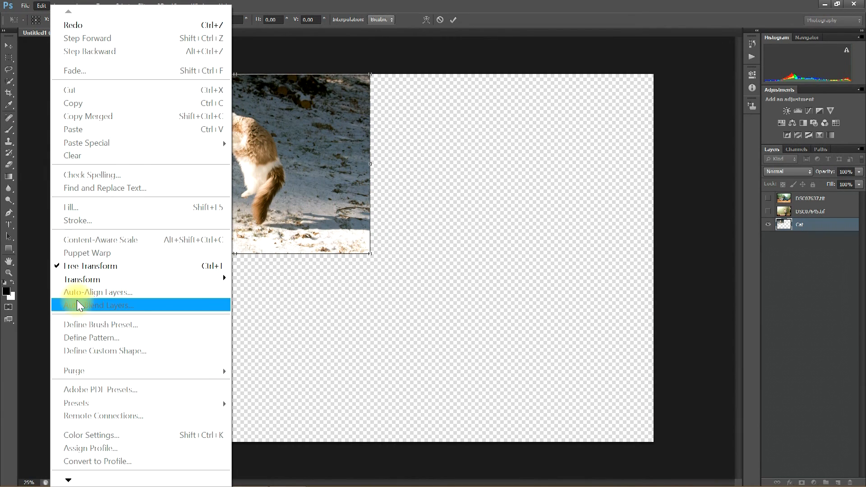
pyautogui.click(88, 270)
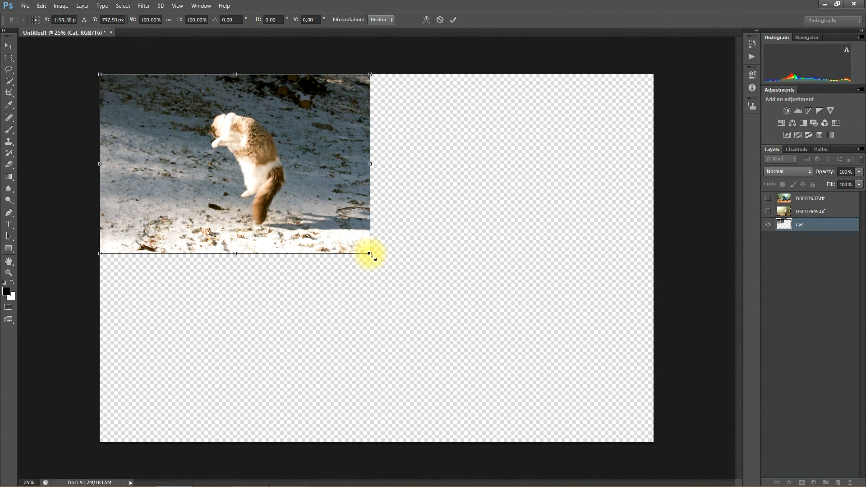
pyautogui.moveTo(370, 255); pyautogui.dragTo(660, 435)
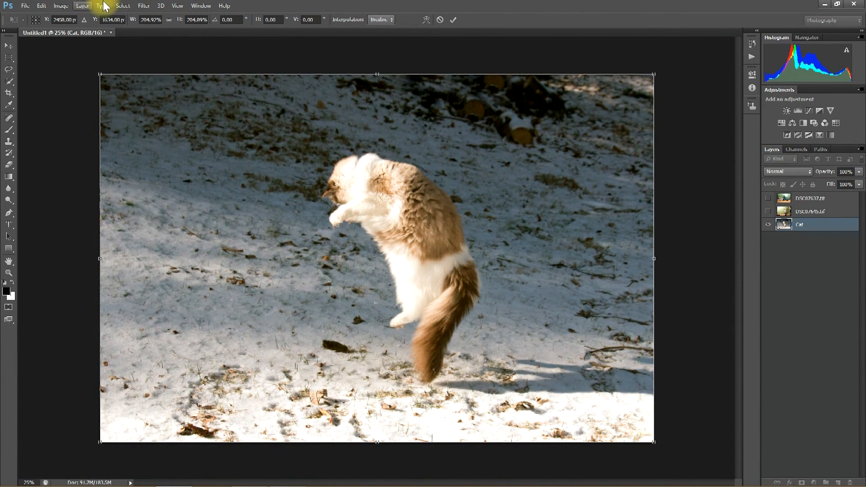
pyautogui.click(452, 20)
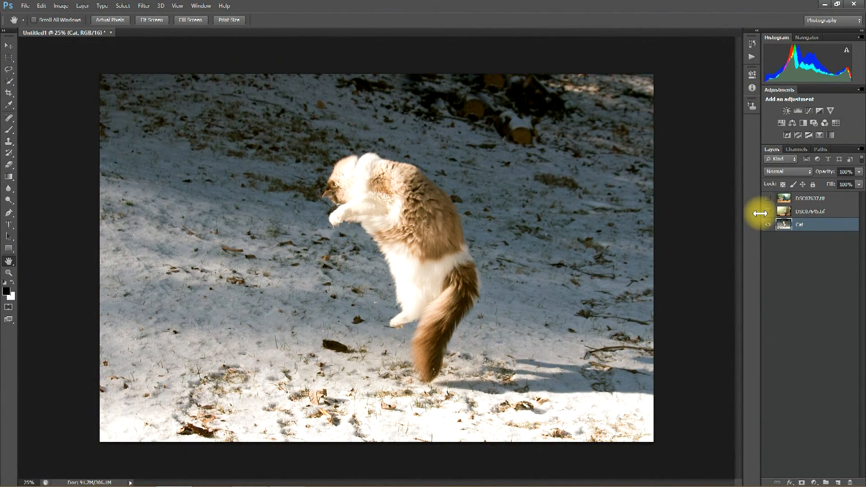
# Show the DSC07645.tif layer with the crouching man and rename it Rider
pyautogui.click(768, 211)
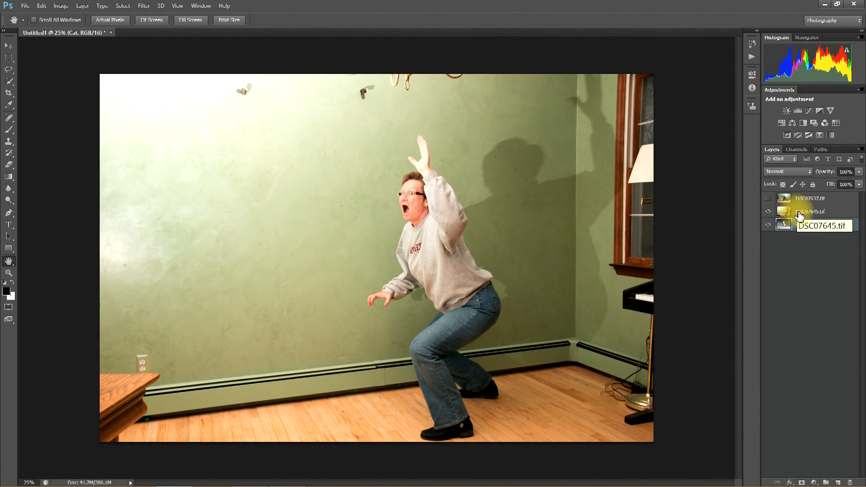
pyautogui.doubleClick(798, 212)
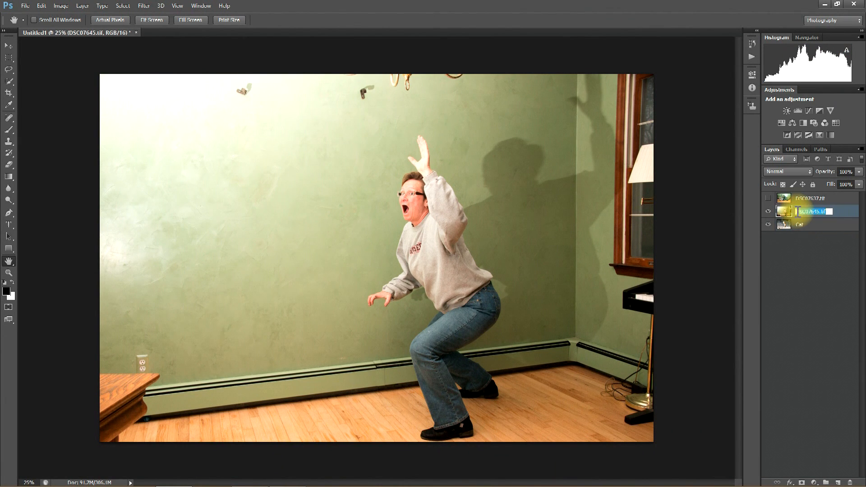
pyautogui.press('BackSpace')
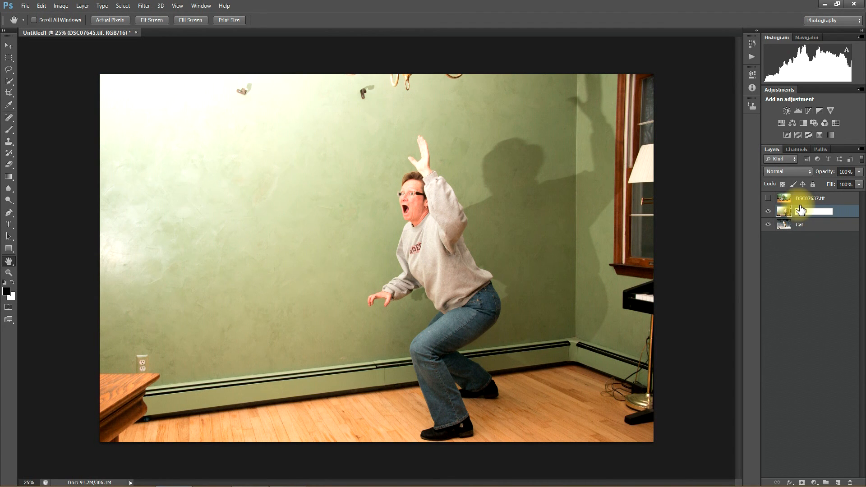
pyautogui.write('Rider')
pyautogui.click(843, 286)
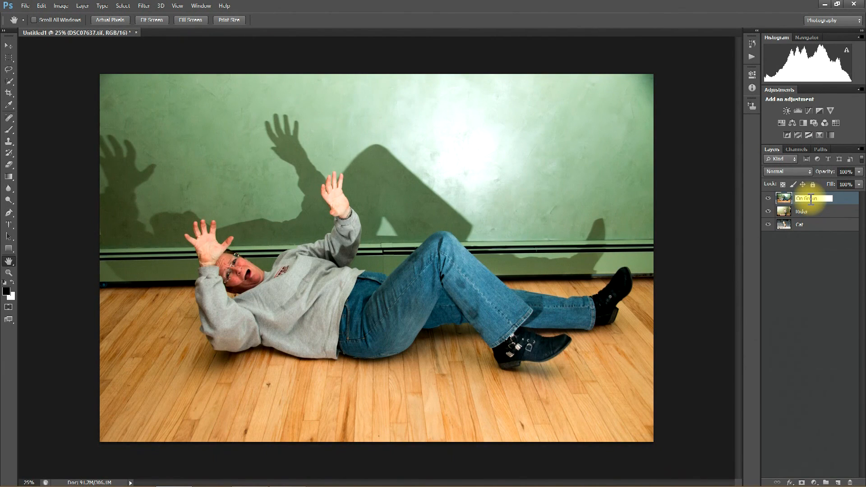
# Show the DSC07637.tif layer, rename it On Ground and make it the active layer
pyautogui.write('d')
pyautogui.click(798, 264)
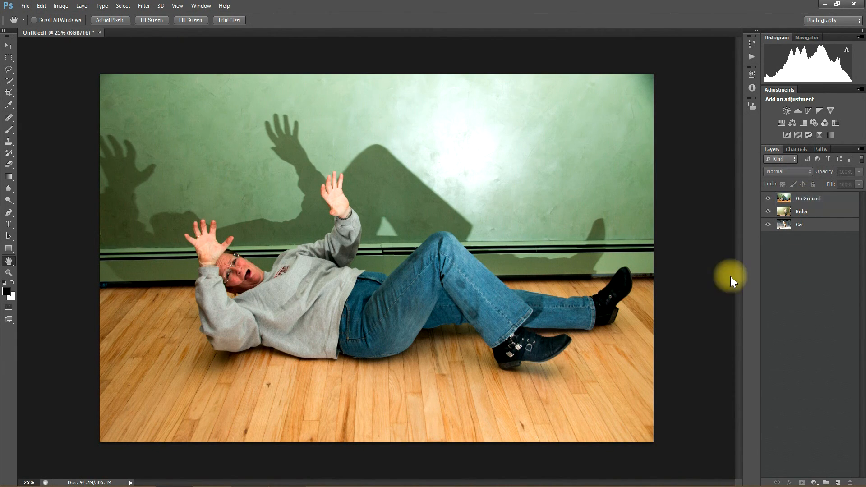
pyautogui.click(848, 197)
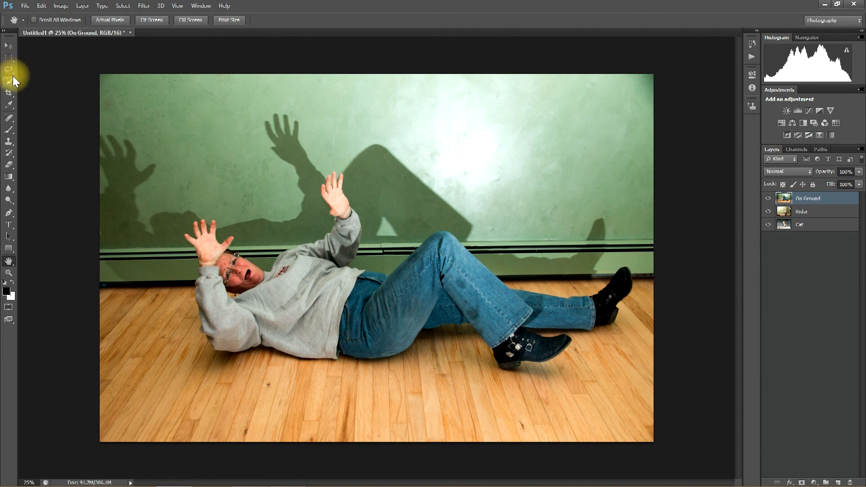
# Select the wall, baseboard and wood floor around the lying man with the Quick Selection tool and a 500 px brush
pyautogui.click(9, 84)
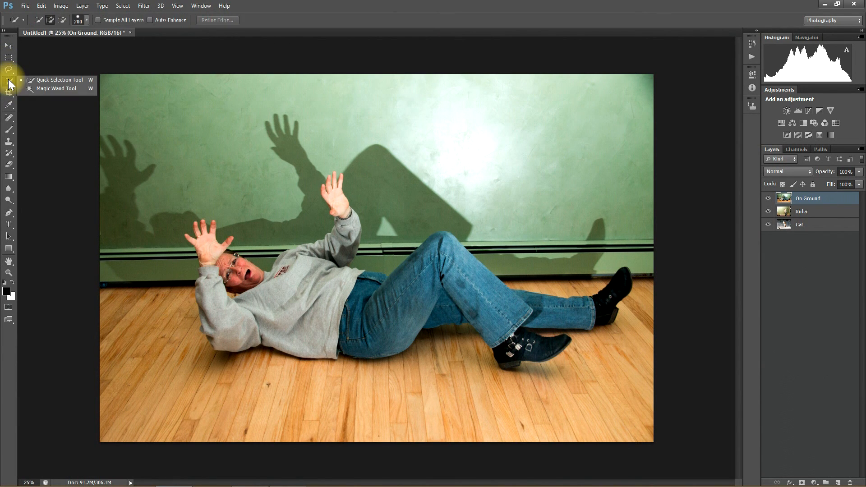
pyautogui.click(42, 79)
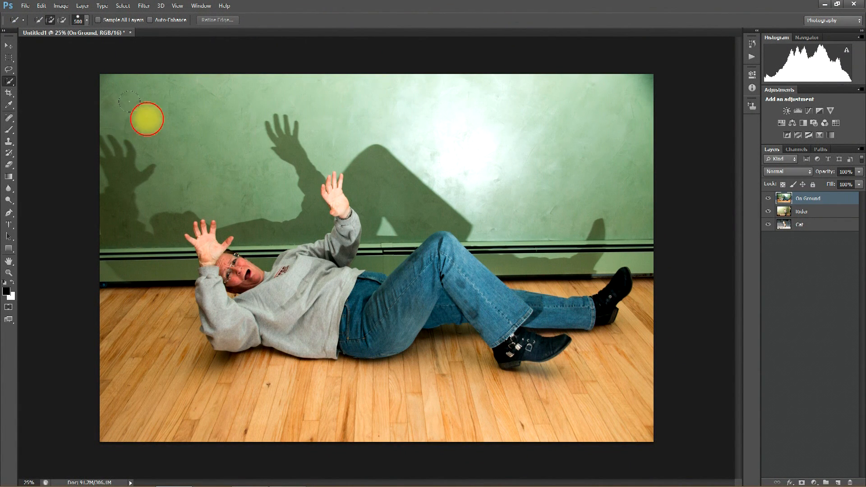
pyautogui.moveTo(213, 100)
pyautogui.mouseDown()
pyautogui.moveTo(233, 98)
pyautogui.moveTo(265, 116)
pyautogui.mouseUp()
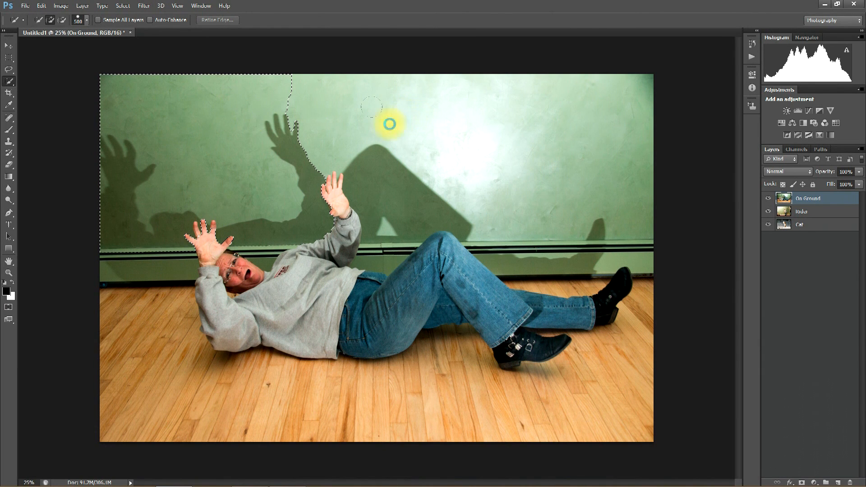
pyautogui.moveTo(329, 138)
pyautogui.mouseDown()
pyautogui.moveTo(454, 120)
pyautogui.moveTo(505, 133)
pyautogui.mouseUp()
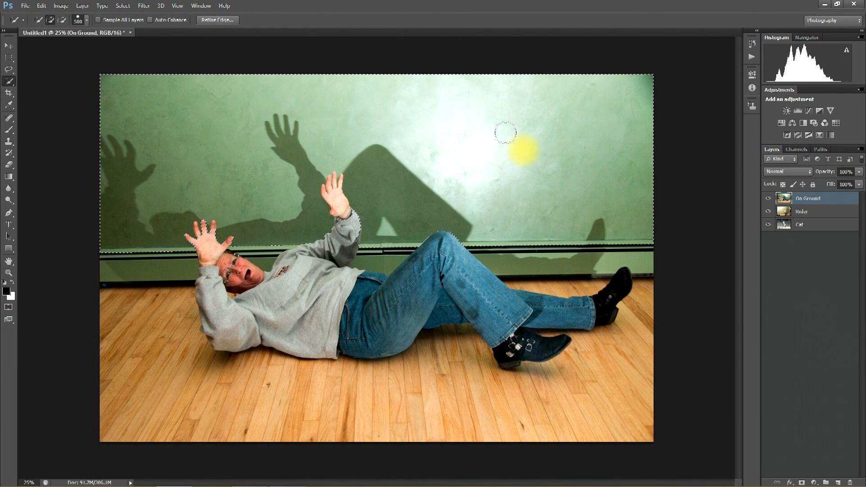
pyautogui.moveTo(522, 242); pyautogui.dragTo(554, 256)
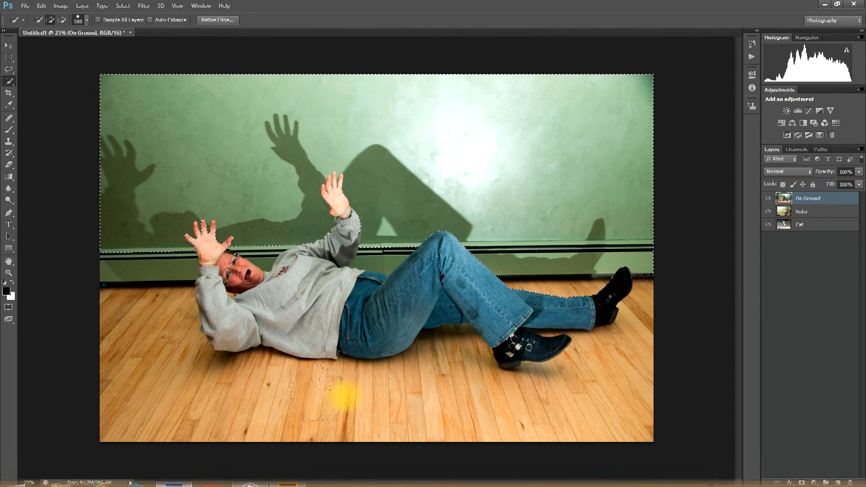
pyautogui.moveTo(349, 396)
pyautogui.mouseDown()
pyautogui.moveTo(517, 411)
pyautogui.moveTo(505, 394)
pyautogui.moveTo(552, 404)
pyautogui.moveTo(622, 406)
pyautogui.mouseUp()
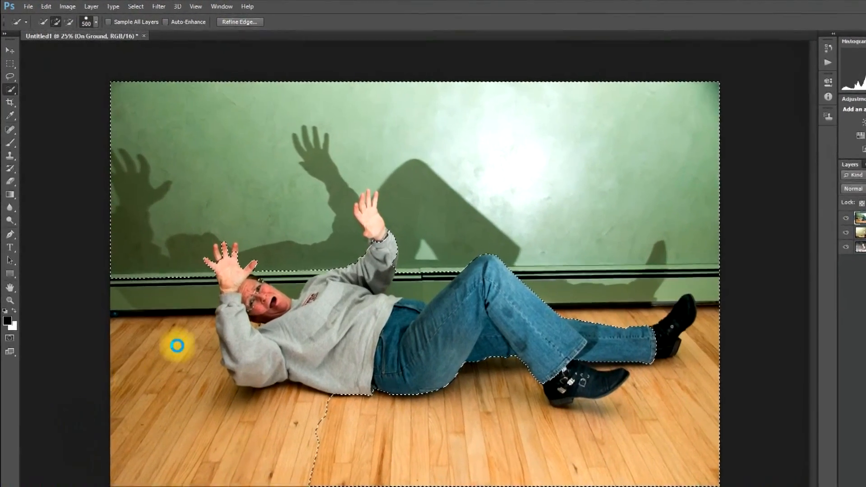
pyautogui.moveTo(158, 324); pyautogui.dragTo(158, 323)
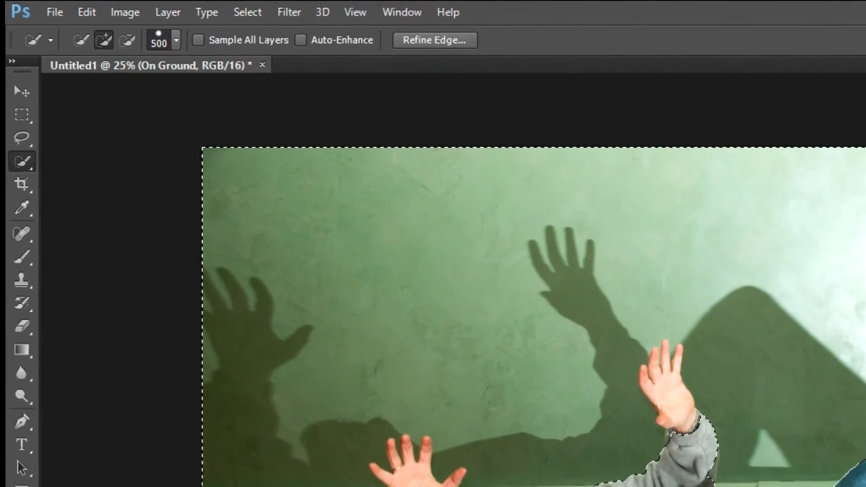
# Refine the background selection's edges around the man with a 175 px brush, and invert the selection to select him
pyautogui.press('[')
pyautogui.press('[')
pyautogui.press('[')
pyautogui.press('[')
pyautogui.press('[')
pyautogui.press('[')
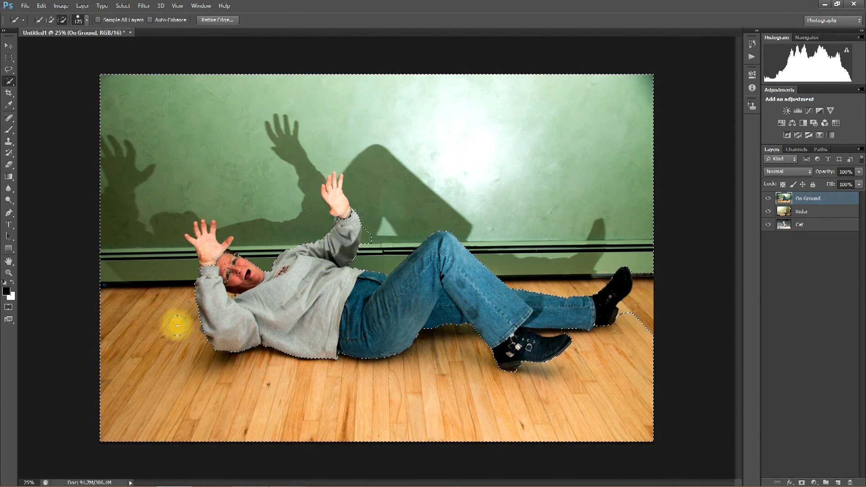
pyautogui.click(51, 20)
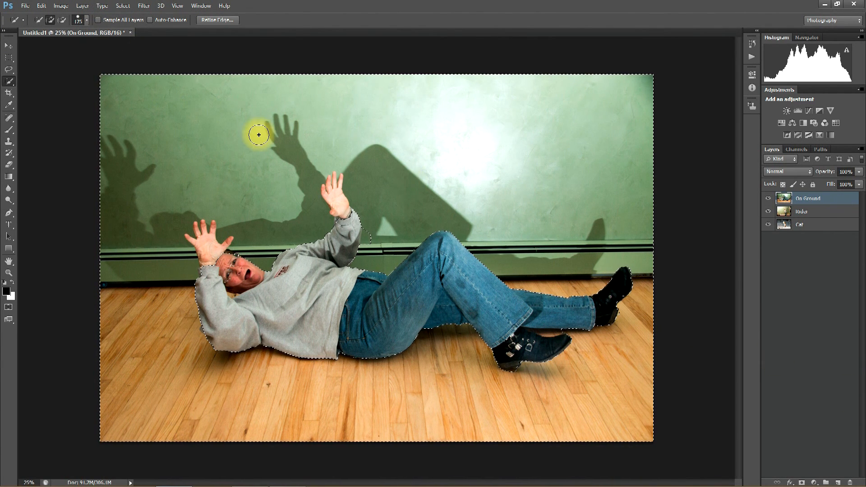
pyautogui.click(121, 6)
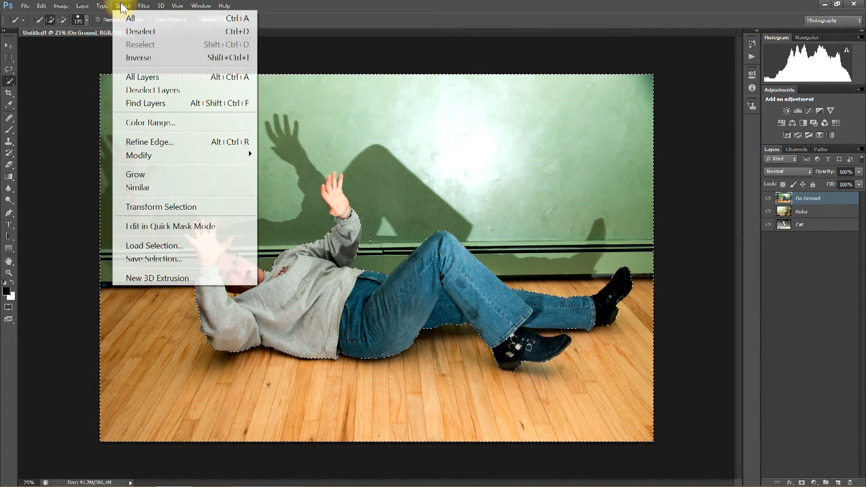
pyautogui.click(136, 57)
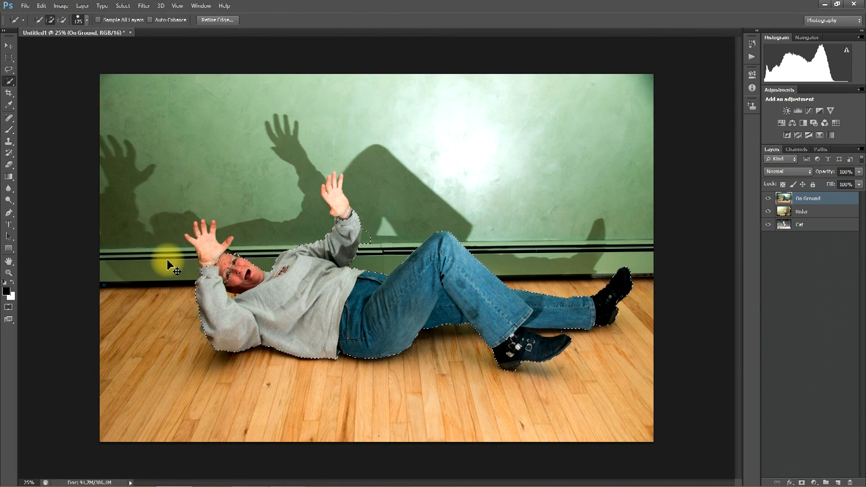
# Add both raised hands and the hair to the man's selection with the Quick Selection tool and a 35 px brush
pyautogui.hotkey('ctrl', '+')
pyautogui.hotkey('ctrl', '+')
pyautogui.hotkey('ctrl', '+')
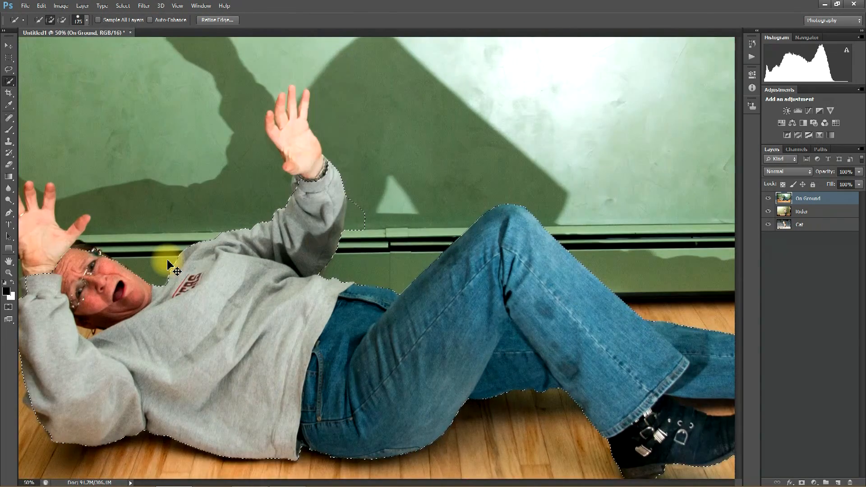
pyautogui.hotkey('ctrl', '+')
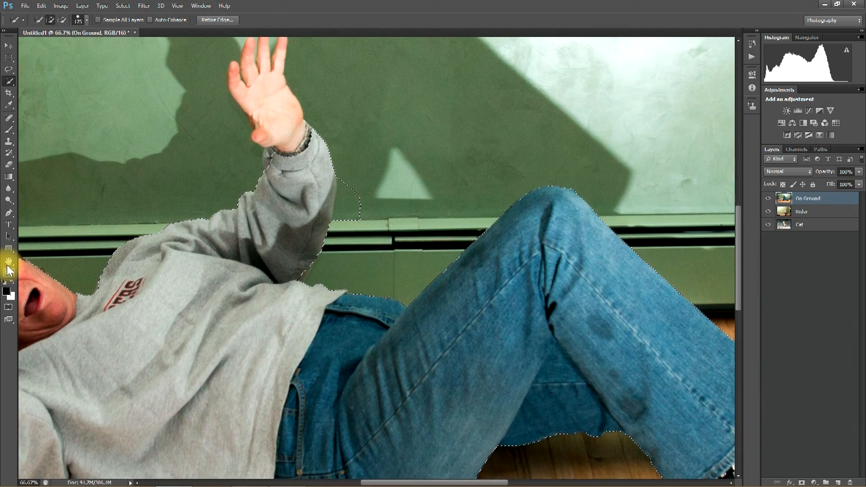
pyautogui.click(8, 261)
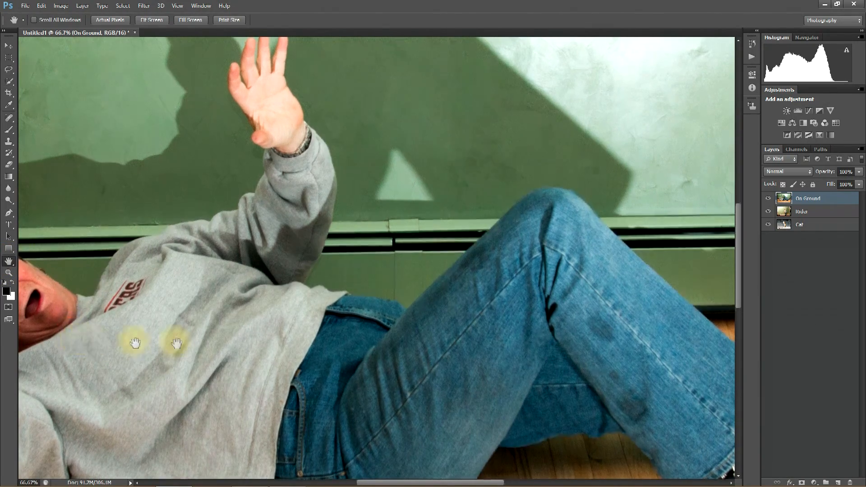
pyautogui.moveTo(132, 341); pyautogui.dragTo(307, 336)
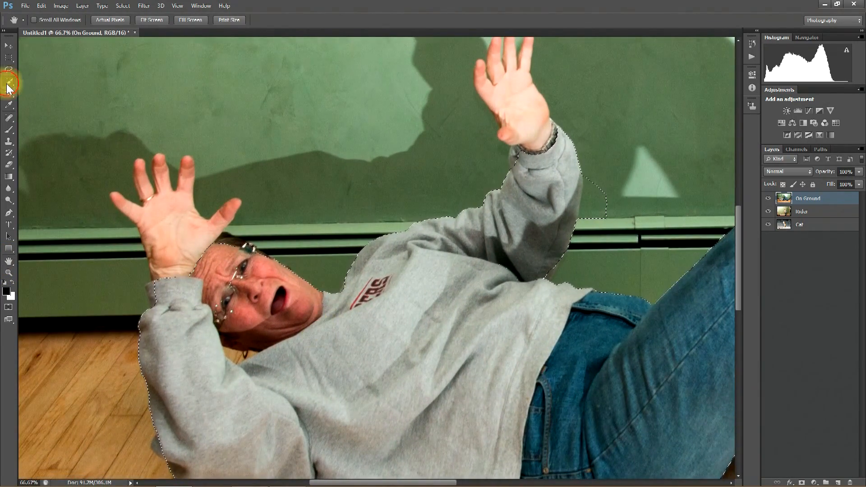
pyautogui.click(9, 81)
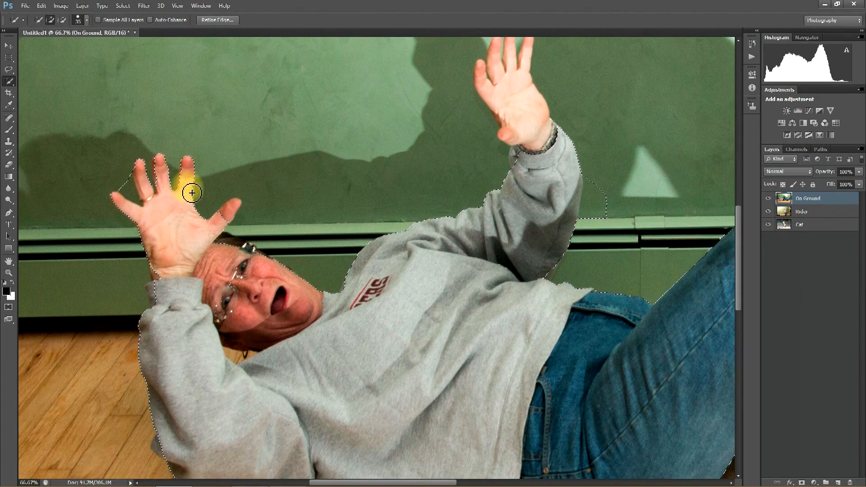
pyautogui.moveTo(231, 216); pyautogui.dragTo(220, 254)
pyautogui.moveTo(386, 299)
pyautogui.mouseDown()
pyautogui.moveTo(495, 87)
pyautogui.moveTo(543, 143)
pyautogui.mouseUp()
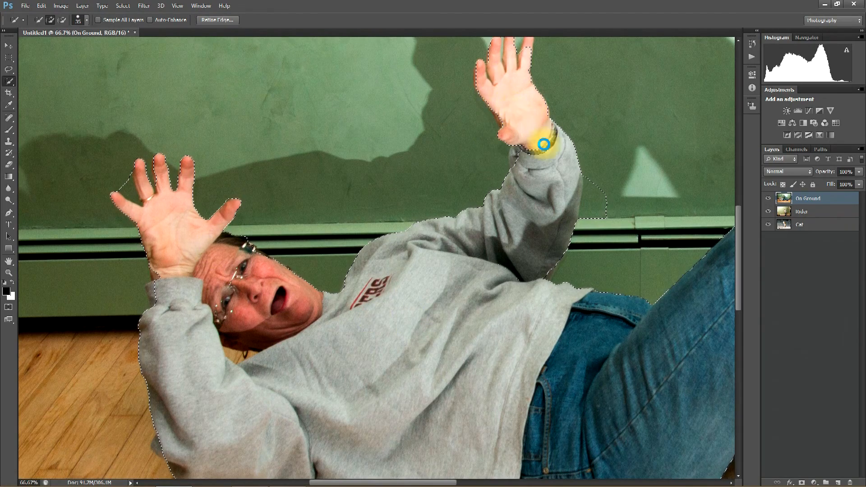
# Clean up the selection around the ear, subtract the wall patch beside the raised sleeve, and enter Quick Mask mode
pyautogui.click(62, 20)
pyautogui.moveTo(261, 325)
pyautogui.mouseDown()
pyautogui.moveTo(233, 351)
pyautogui.moveTo(257, 359)
pyautogui.mouseUp()
pyautogui.click(50, 19)
pyautogui.moveTo(222, 334); pyautogui.dragTo(283, 351)
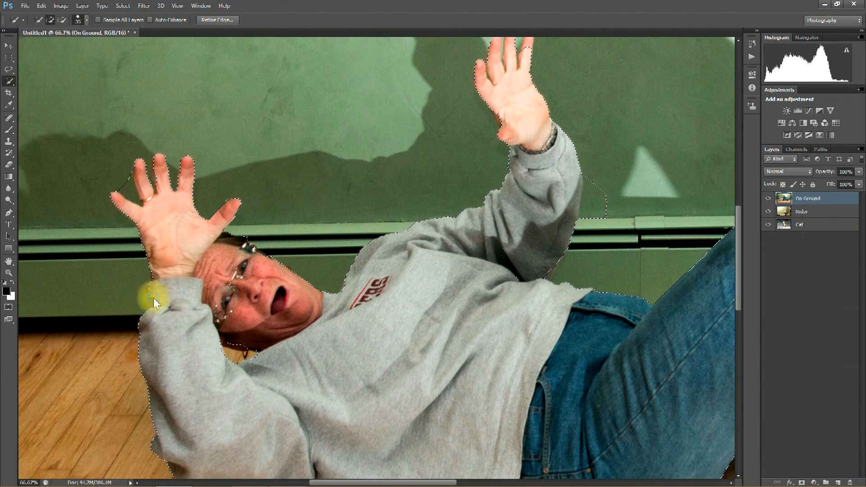
pyautogui.click(62, 20)
pyautogui.moveTo(610, 181); pyautogui.dragTo(601, 200)
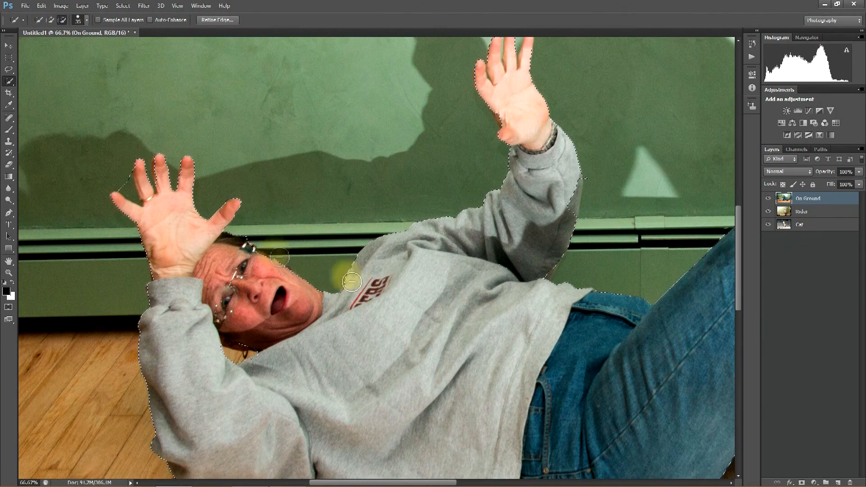
pyautogui.hotkey('ctrl', 'd')
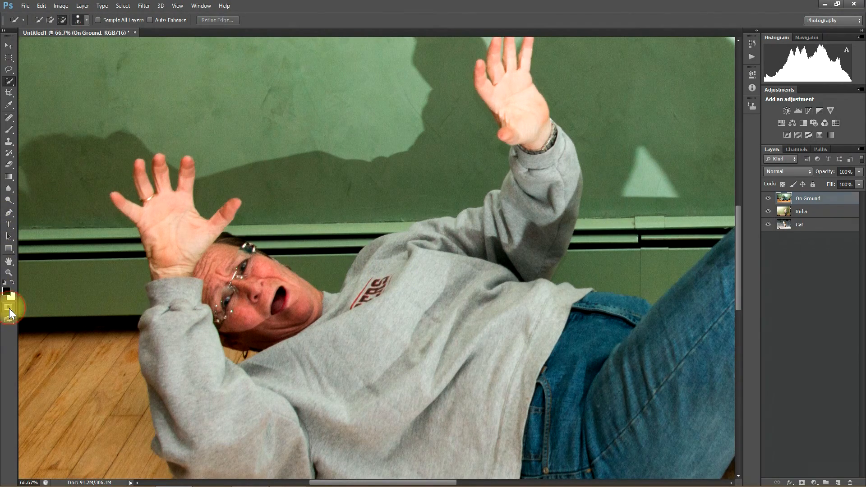
pyautogui.click(9, 308)
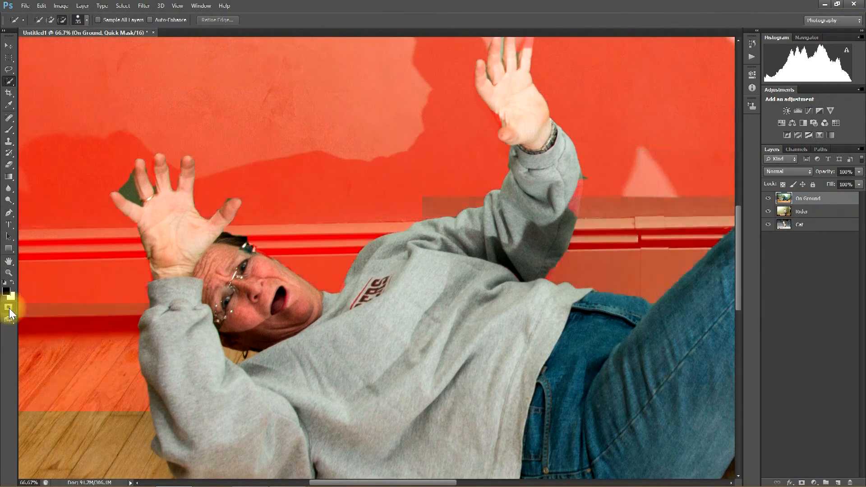
pyautogui.click(53, 20)
pyautogui.moveTo(100, 158); pyautogui.dragTo(129, 194)
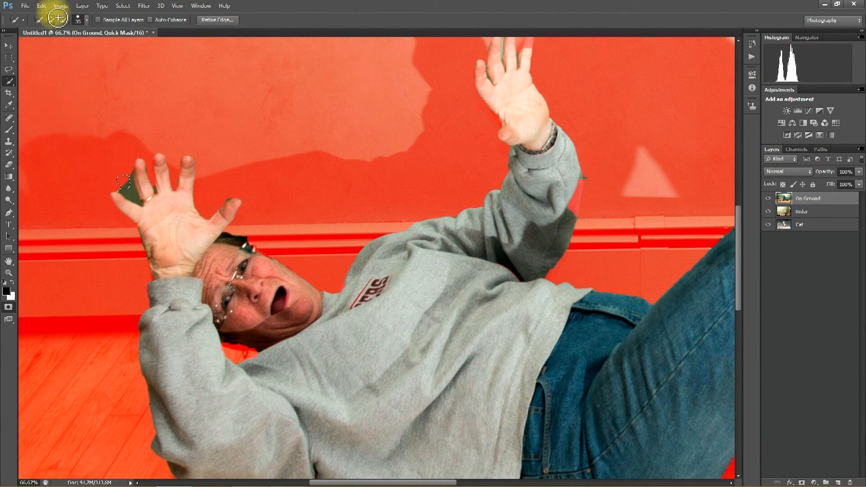
pyautogui.hotkey('ctrl', 'd')
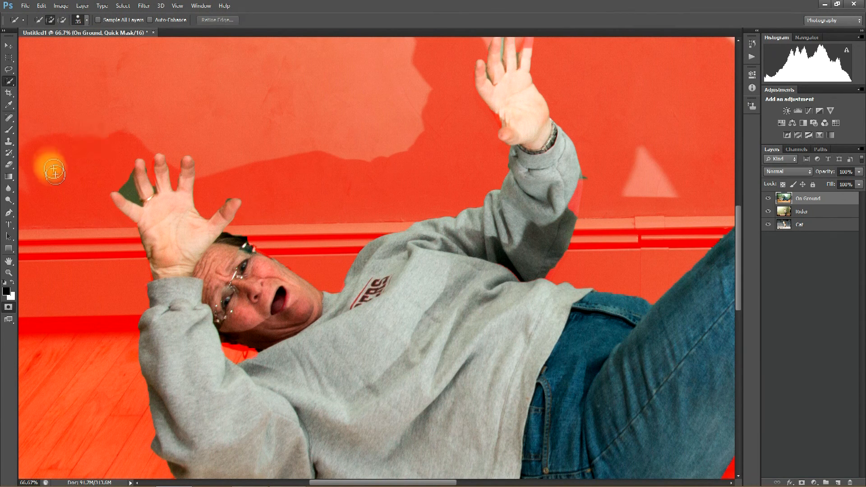
# Mask the stray wall patch beside the outstretched fingers of the hand near the head with a 45 px brush
pyautogui.click(13, 127)
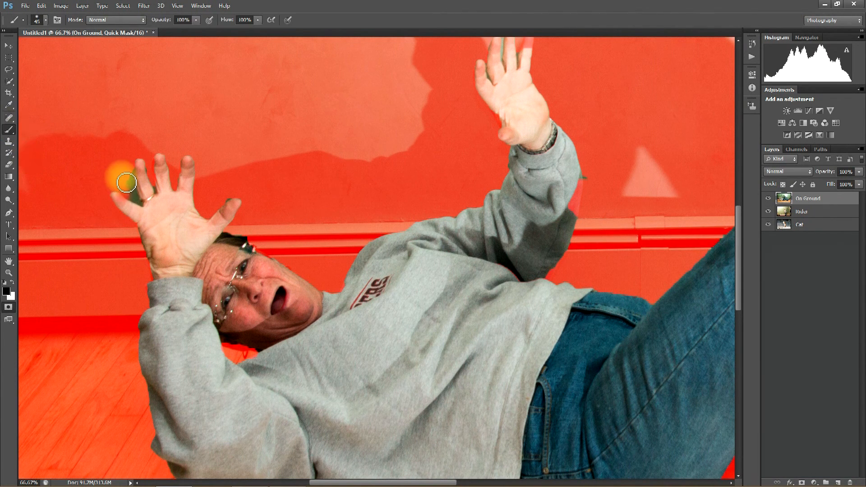
pyautogui.moveTo(130, 194); pyautogui.dragTo(127, 174)
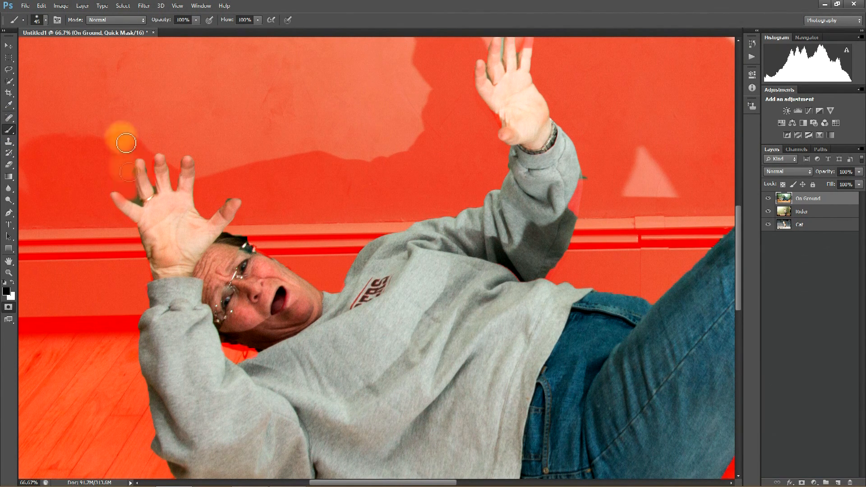
# Set the Quick Mask colour to indicate Selected Areas and paint the missed sleeve edge into the selection with a 25 px brush
pyautogui.doubleClick(8, 307)
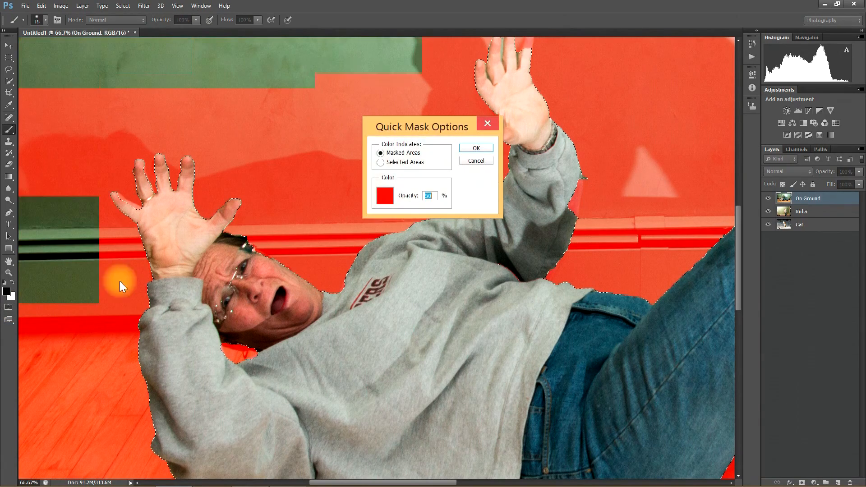
pyautogui.click(380, 163)
pyautogui.click(476, 148)
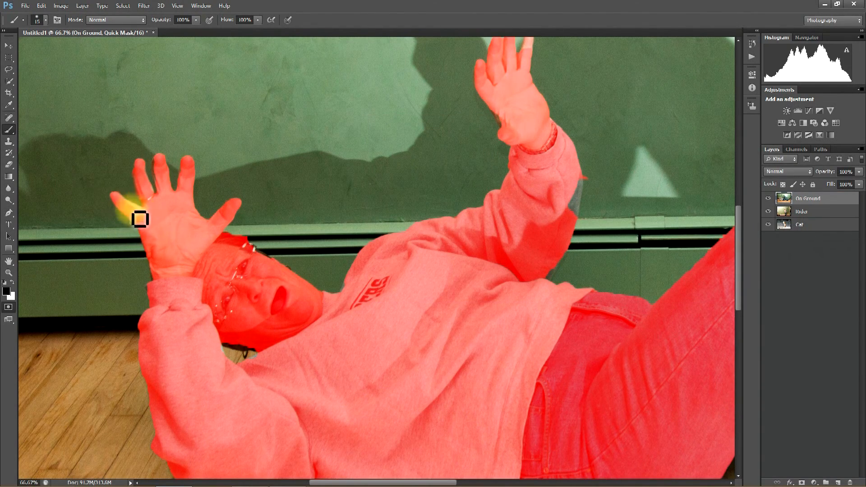
pyautogui.press(']')
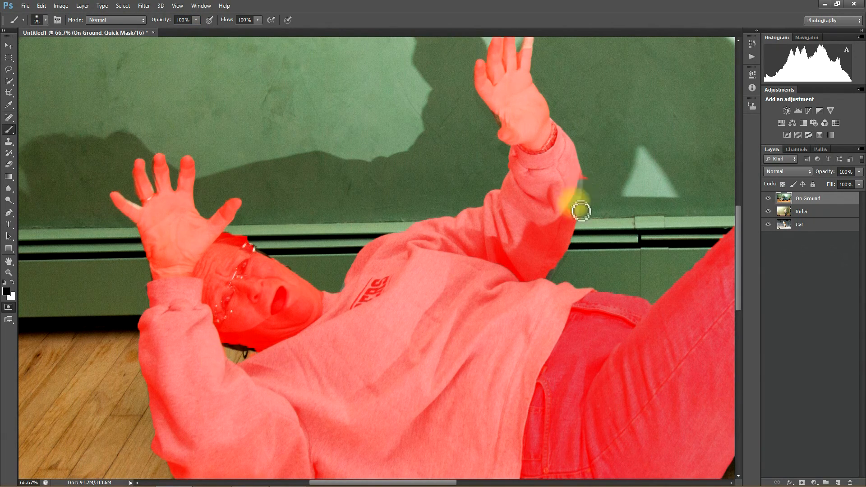
pyautogui.moveTo(575, 206); pyautogui.dragTo(574, 183)
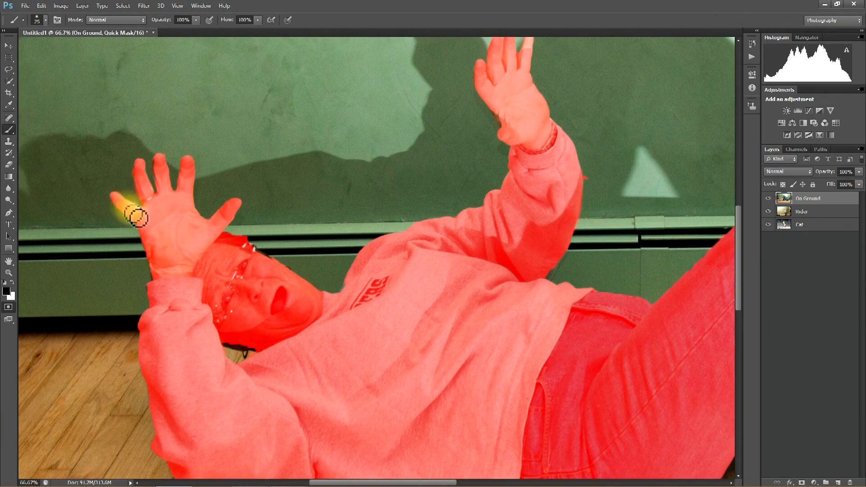
# Set the Quick Mask colour back to indicate Masked Areas and show the mask over the background again
pyautogui.click(9, 260)
pyautogui.moveTo(387, 378); pyautogui.dragTo(292, 268)
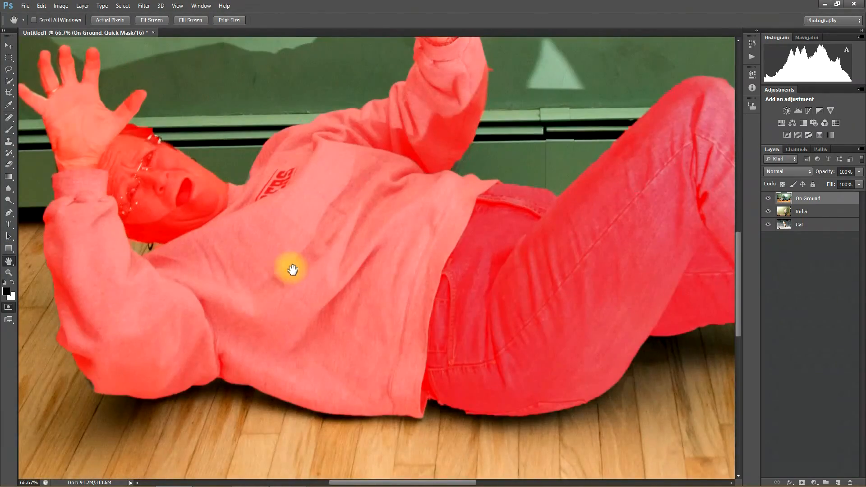
pyautogui.moveTo(512, 324); pyautogui.dragTo(547, 389)
pyautogui.doubleClick(8, 307)
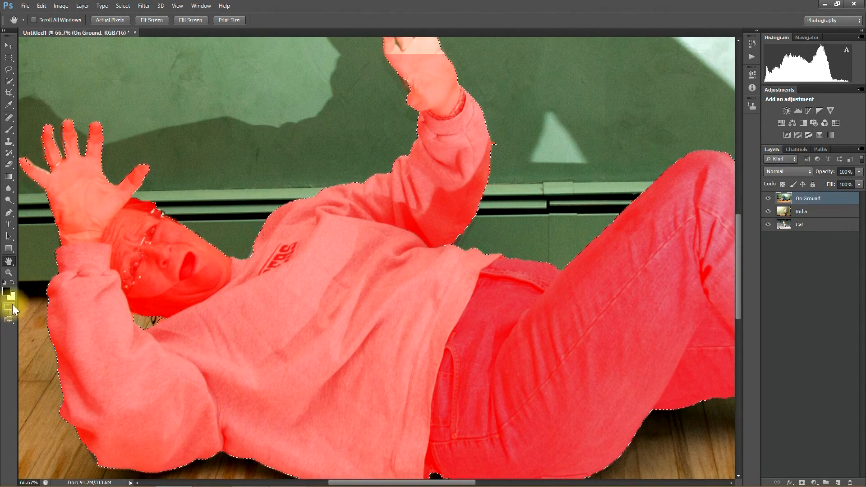
pyautogui.click(381, 153)
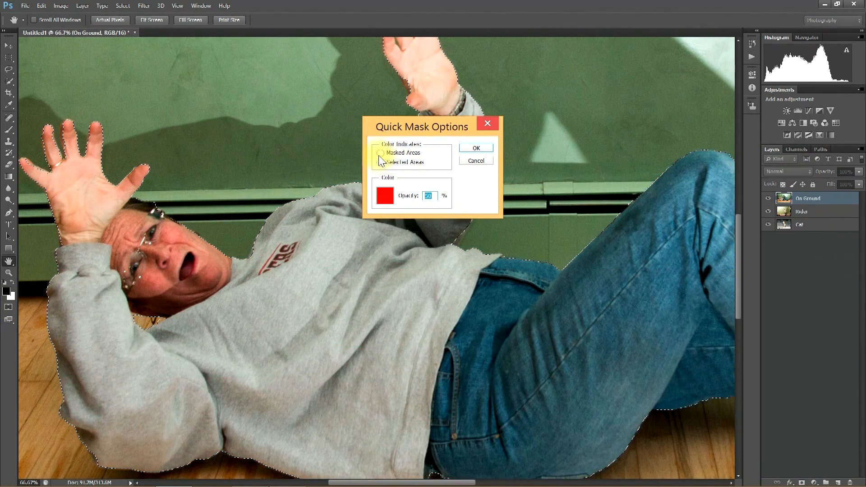
pyautogui.click(476, 149)
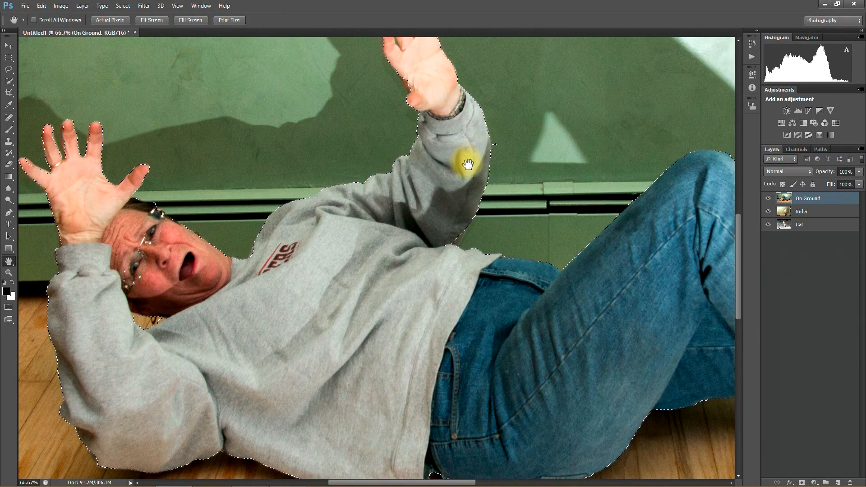
pyautogui.press('q')
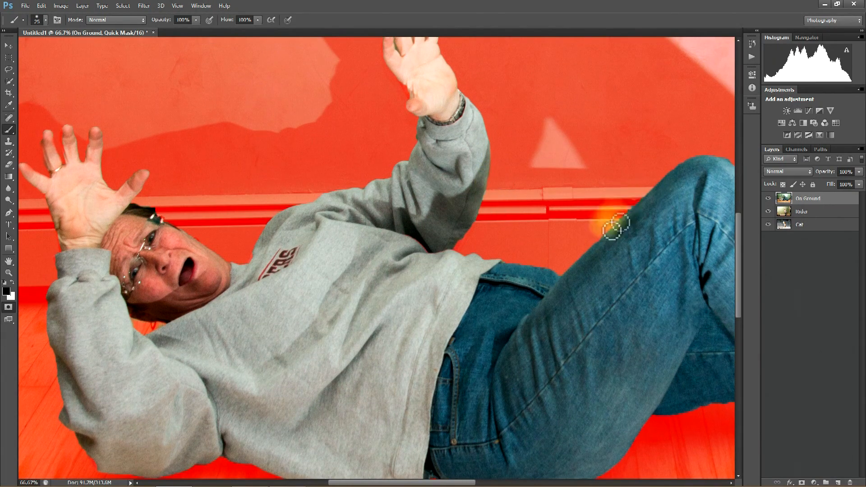
# Touch up the mask between the fingers of the raised hand and set the Quick Mask colour to indicate Selected Areas
pyautogui.click(8, 261)
pyautogui.moveTo(449, 170); pyautogui.dragTo(435, 291)
pyautogui.click(9, 130)
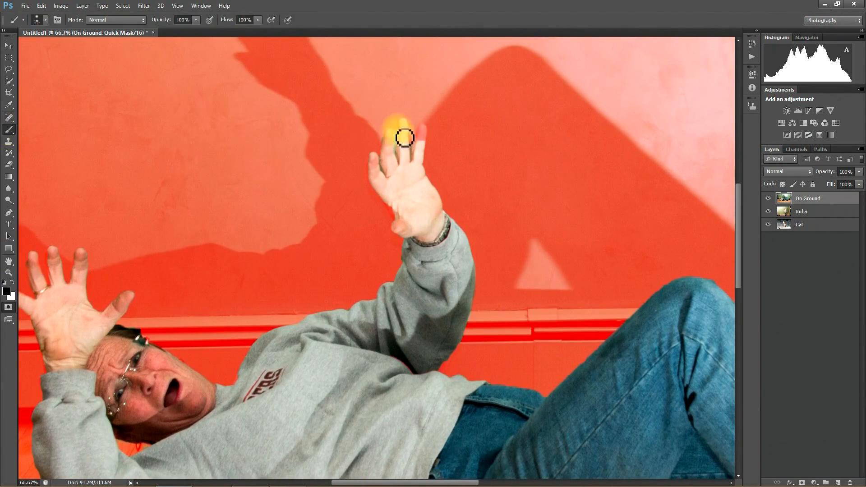
pyautogui.doubleClick(9, 307)
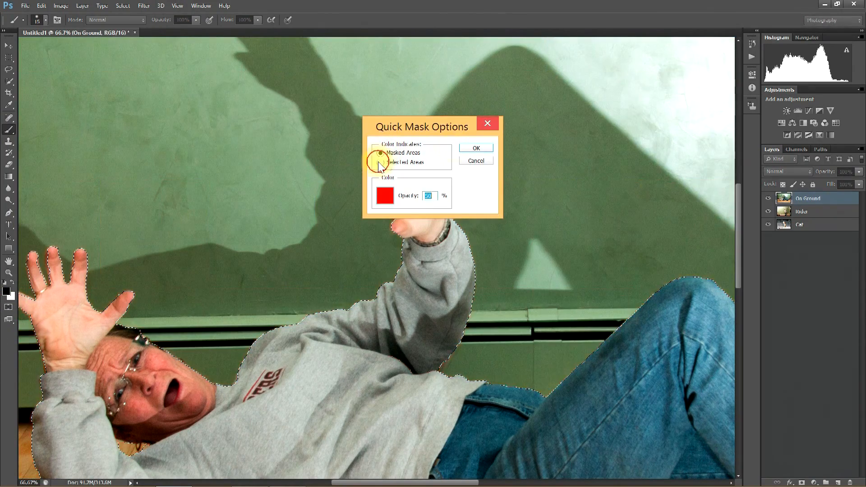
pyautogui.click(474, 149)
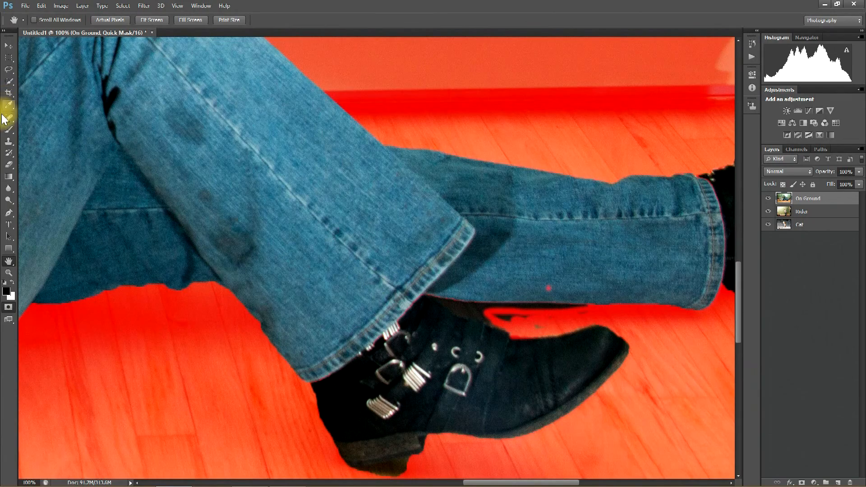
# Mask the floor gap between the front boot and the rear trouser leg with a 15 px brush
pyautogui.click(9, 135)
pyautogui.moveTo(473, 320)
pyautogui.mouseDown()
pyautogui.moveTo(468, 310)
pyautogui.moveTo(456, 311)
pyautogui.moveTo(473, 324)
pyautogui.moveTo(496, 309)
pyautogui.moveTo(572, 316)
pyautogui.moveTo(545, 329)
pyautogui.moveTo(469, 318)
pyautogui.mouseUp()
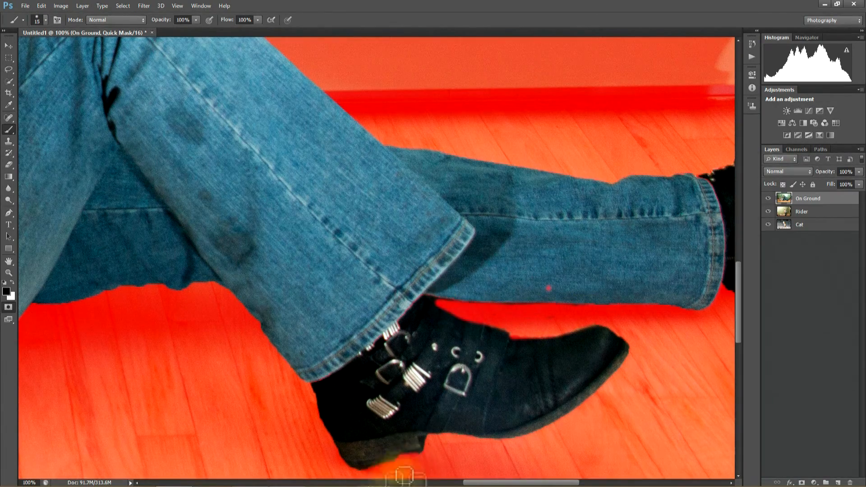
# With the Quick Mask colour on Selected Areas, touch up the edges of both boots using the 15 px brush and leave Quick Mask mode
pyautogui.doubleClick(8, 307)
pyautogui.press('Return')
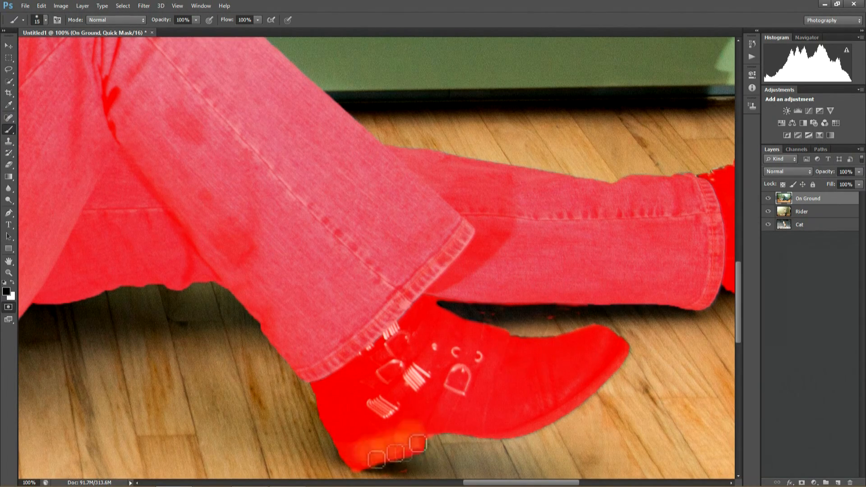
pyautogui.click(8, 260)
pyautogui.moveTo(434, 322); pyautogui.dragTo(258, 393)
pyautogui.press('b')
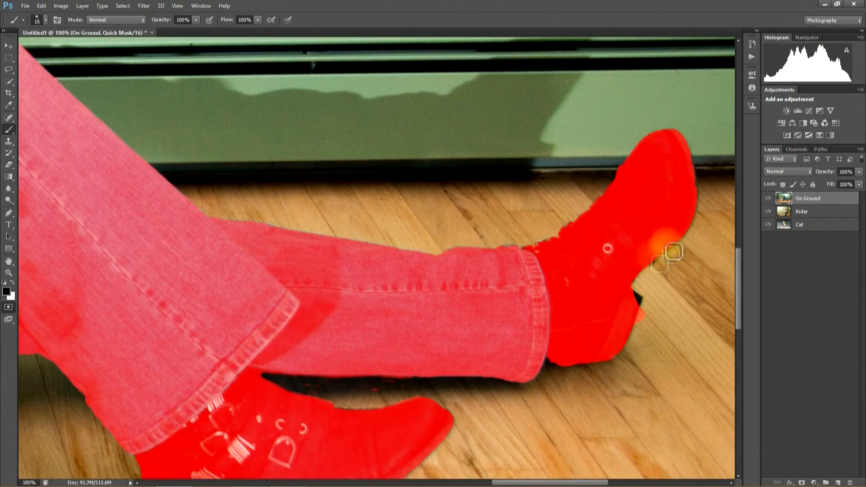
pyautogui.doubleClick(9, 260)
pyautogui.click(3, 308)
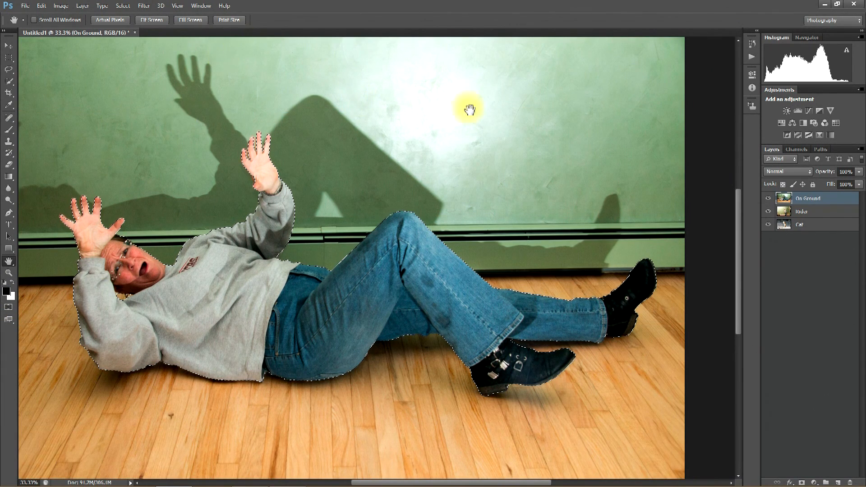
# Name the man's selection and save it as a new channel in Untitled1
pyautogui.click(123, 6)
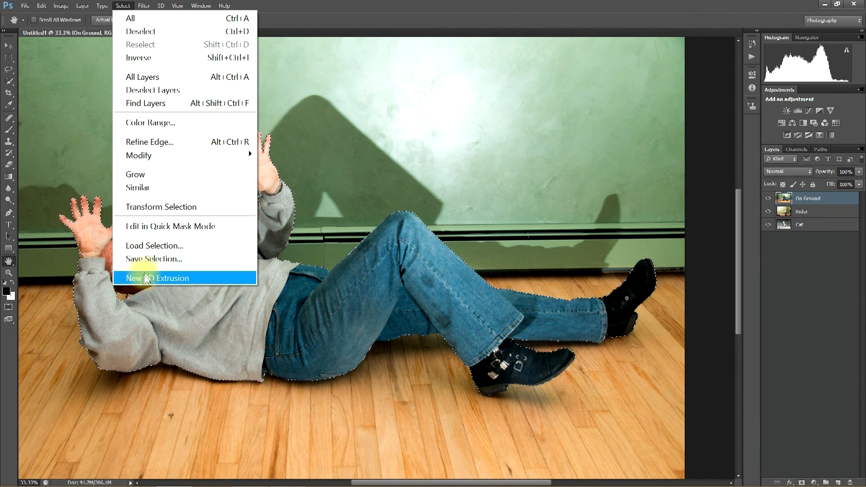
pyautogui.click(153, 263)
pyautogui.write('me o')
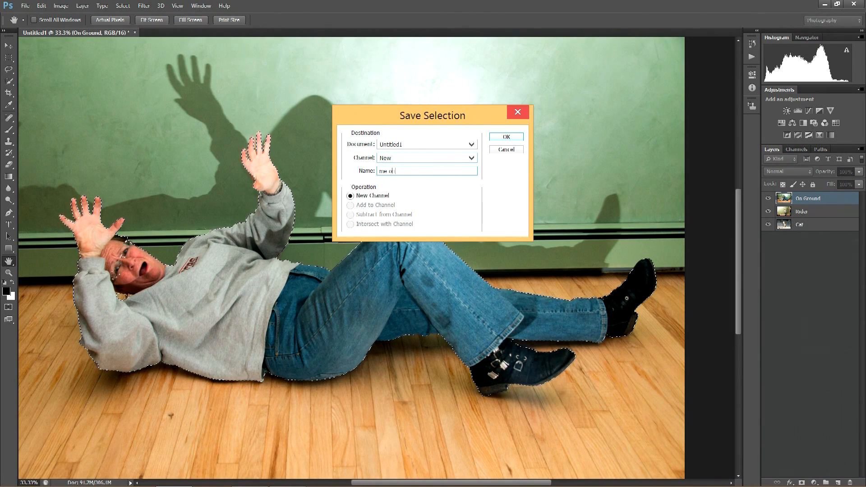
pyautogui.click(506, 136)
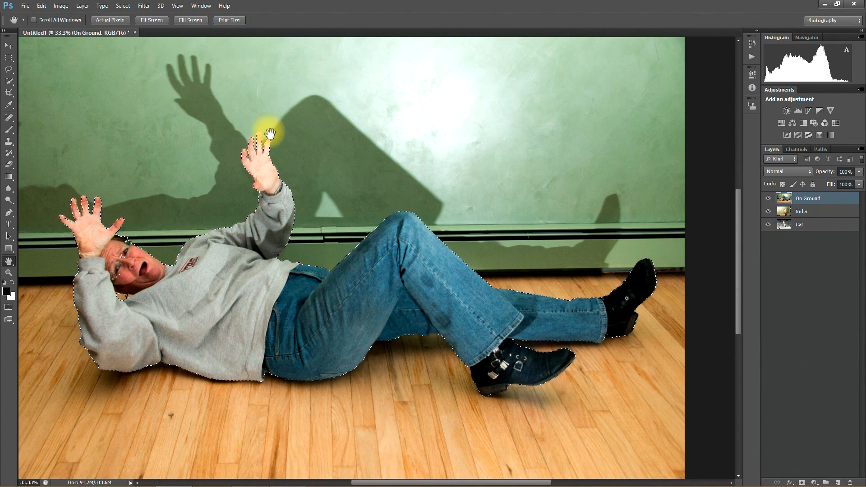
# Refine the edge of the man's selection with Smooth 23, Feather 3.6 px and Decontaminate Colors at 50%
pyautogui.click(122, 5)
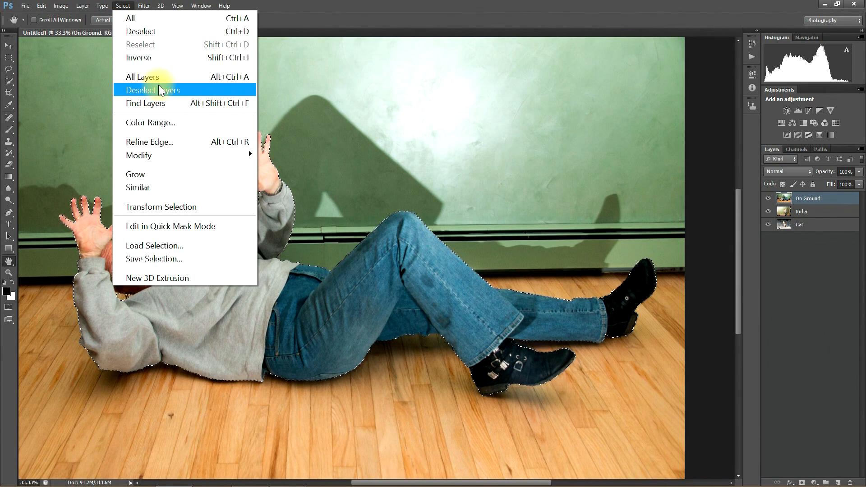
pyautogui.click(148, 142)
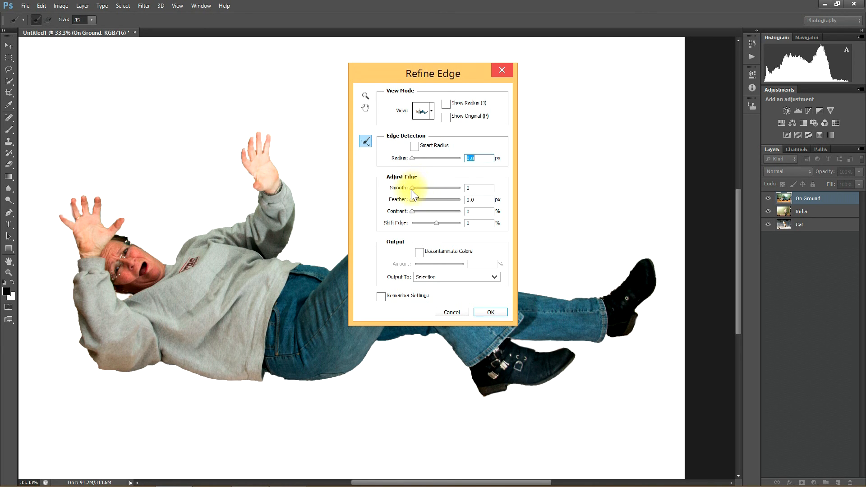
pyautogui.moveTo(412, 190); pyautogui.dragTo(419, 195)
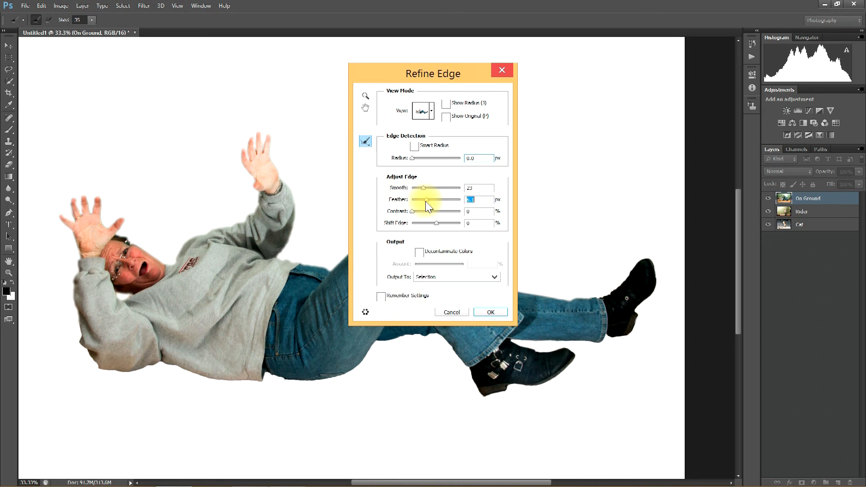
pyautogui.moveTo(428, 199); pyautogui.dragTo(429, 200)
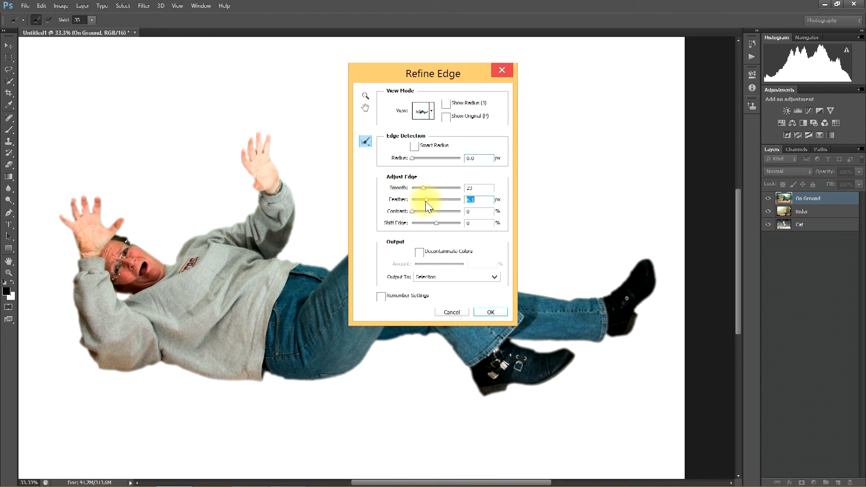
pyautogui.moveTo(429, 199); pyautogui.dragTo(432, 199)
pyautogui.click(421, 251)
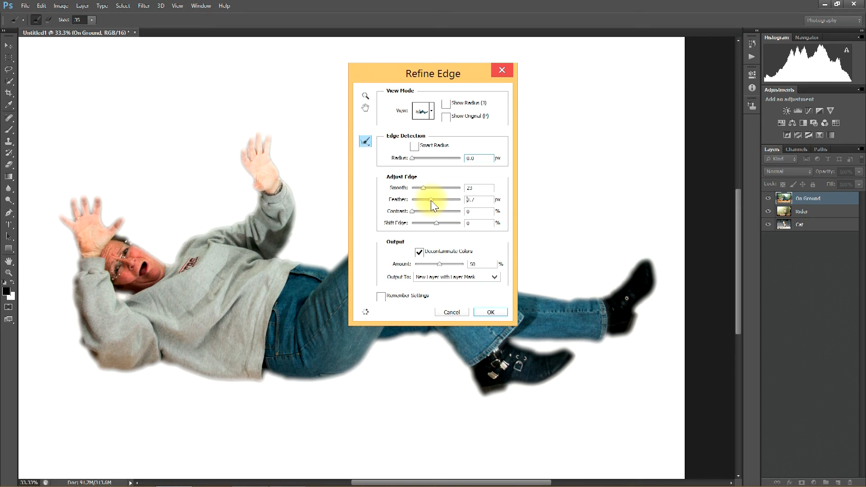
pyautogui.moveTo(426, 199); pyautogui.dragTo(426, 199)
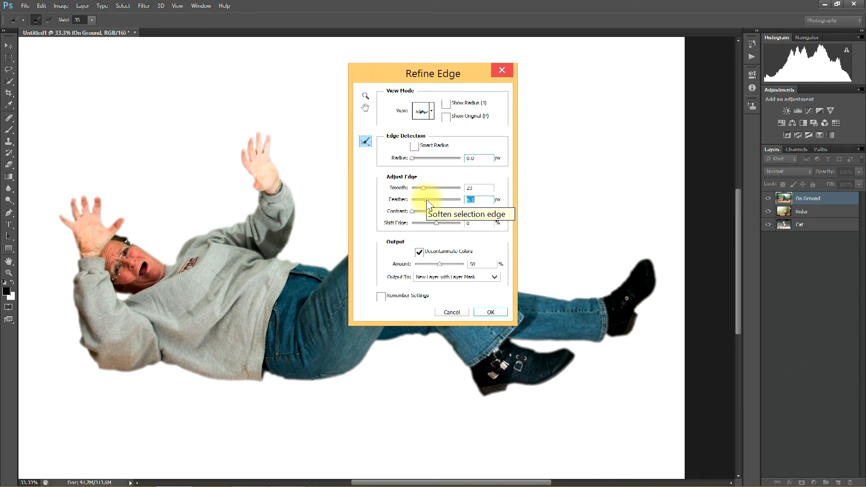
pyautogui.moveTo(426, 200)
pyautogui.mouseDown()
pyautogui.moveTo(415, 250)
pyautogui.moveTo(422, 200)
pyautogui.mouseUp()
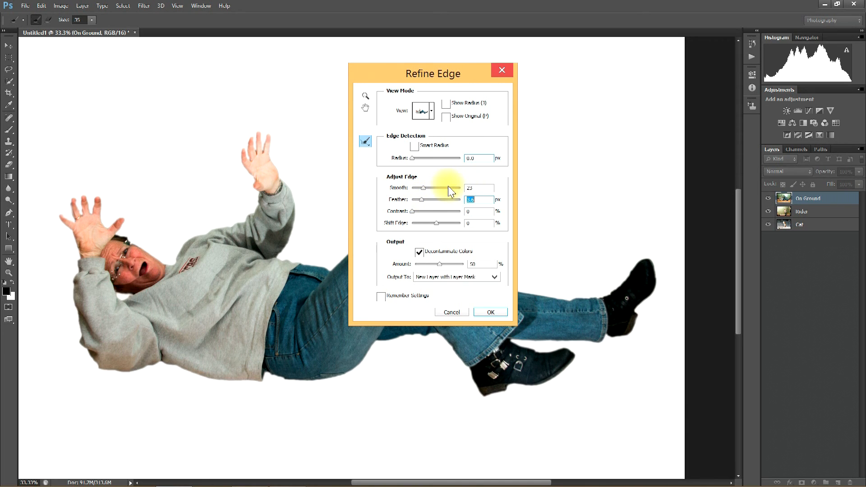
pyautogui.click(421, 252)
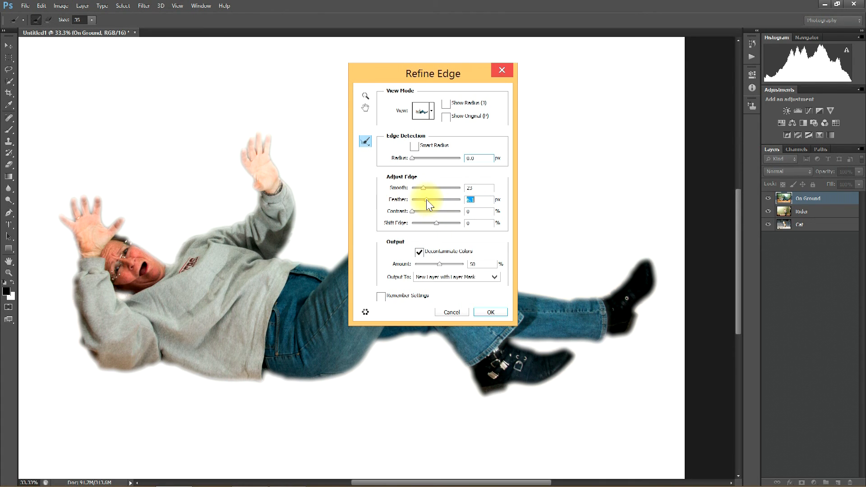
pyautogui.moveTo(426, 199); pyautogui.dragTo(421, 199)
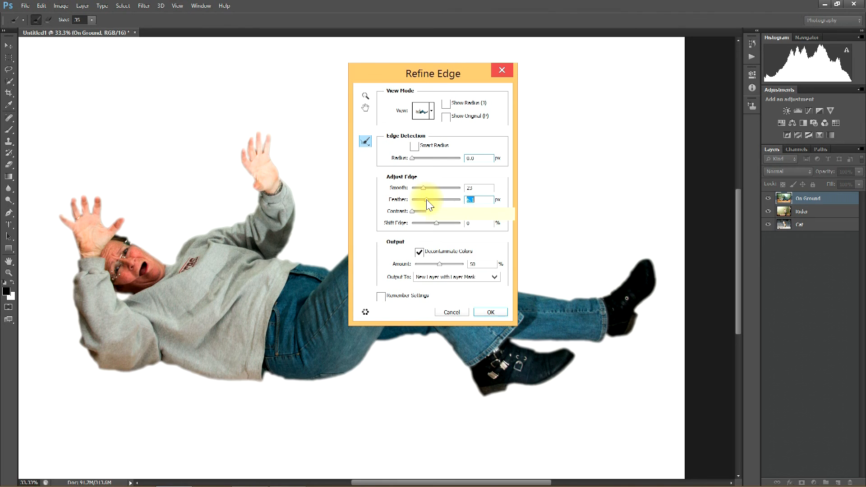
# Output the refined cutout to a new layer and hide the On Ground, Rider and Cat layers
pyautogui.click(441, 280)
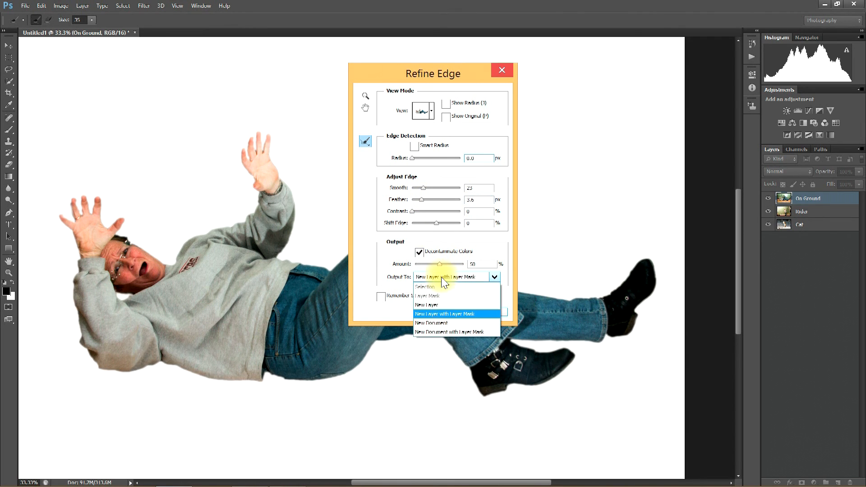
pyautogui.click(433, 305)
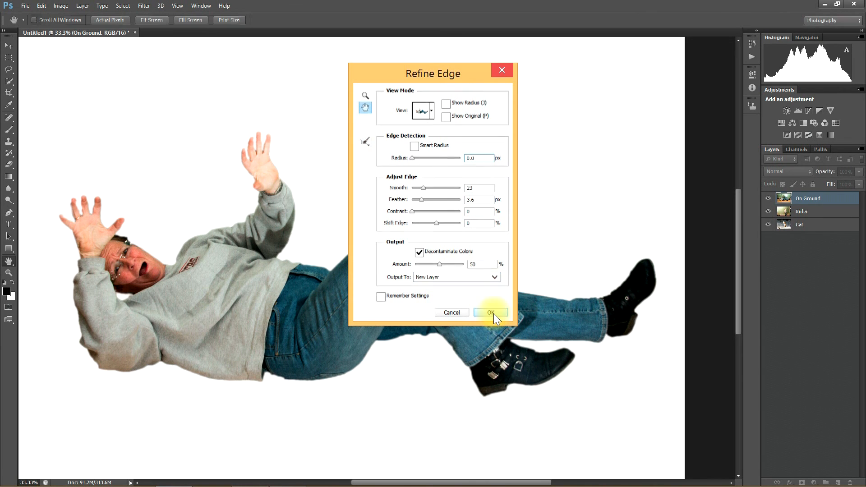
pyautogui.click(494, 311)
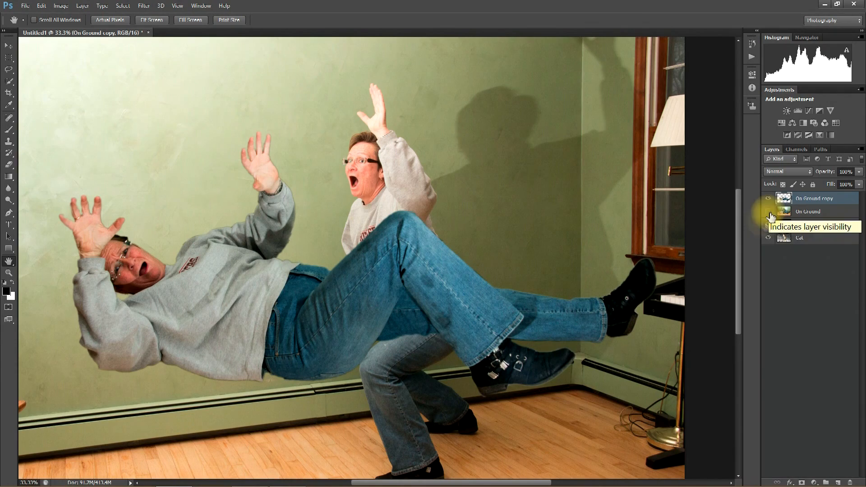
pyautogui.click(768, 212)
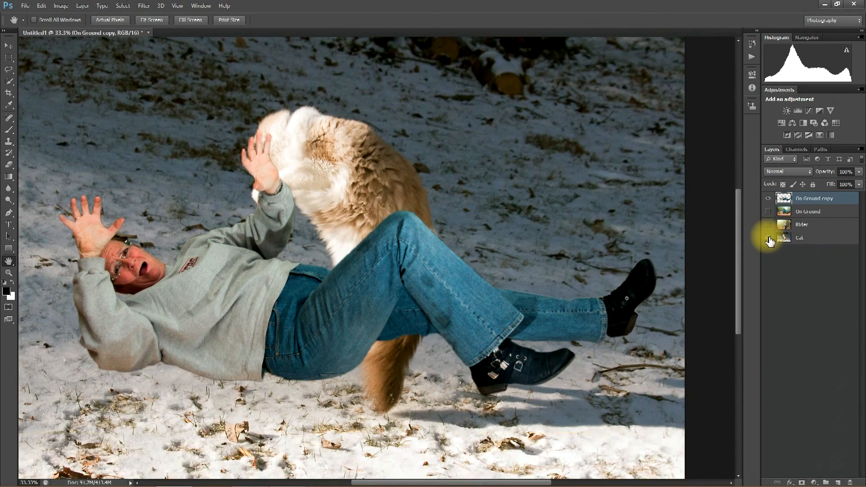
pyautogui.click(767, 237)
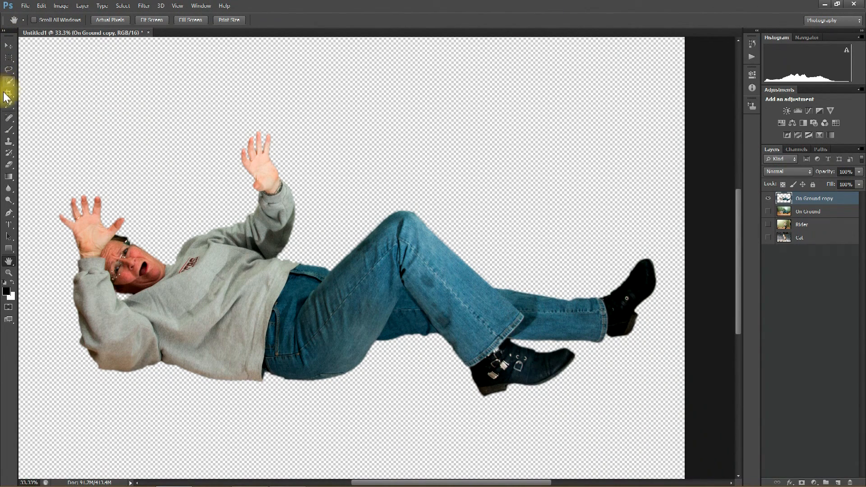
# Retouch the dark patches on the man's jeans with the Content-Aware Spot Healing Brush
pyautogui.click(8, 117)
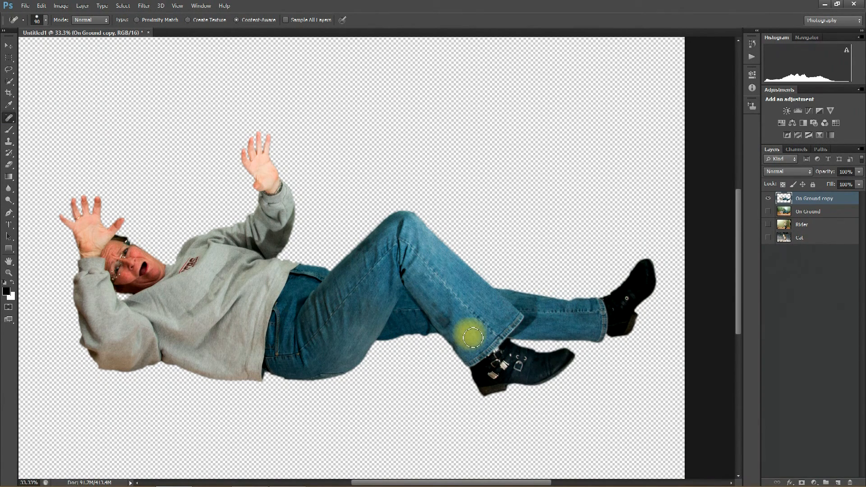
pyautogui.moveTo(427, 304)
pyautogui.mouseDown()
pyautogui.moveTo(445, 324)
pyautogui.moveTo(465, 325)
pyautogui.moveTo(465, 333)
pyautogui.mouseUp()
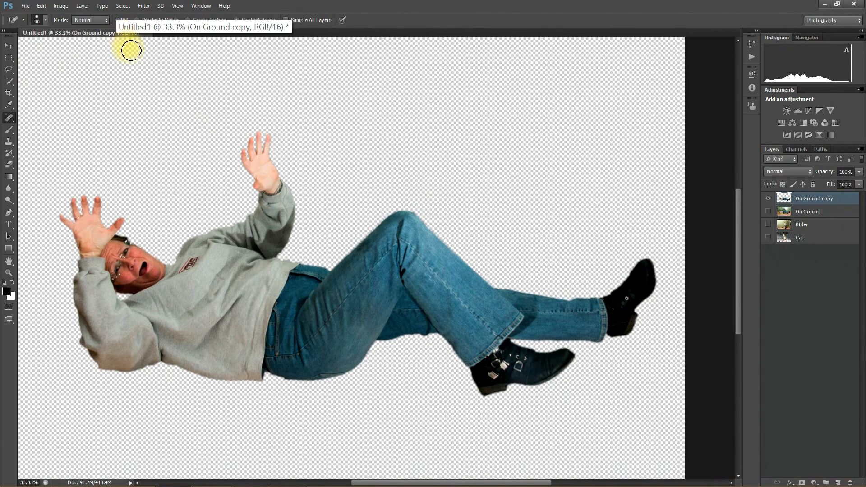
pyautogui.moveTo(369, 244); pyautogui.dragTo(364, 248)
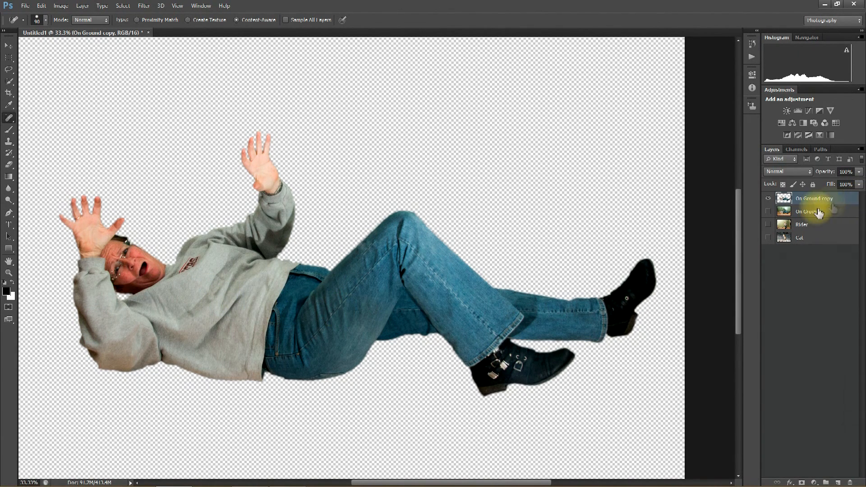
# Duplicate the On Ground copy layer, scale the duplicate to about 32%, rotate it 15° and place it on the snow below the cat's front paws
pyautogui.rightClick(806, 199)
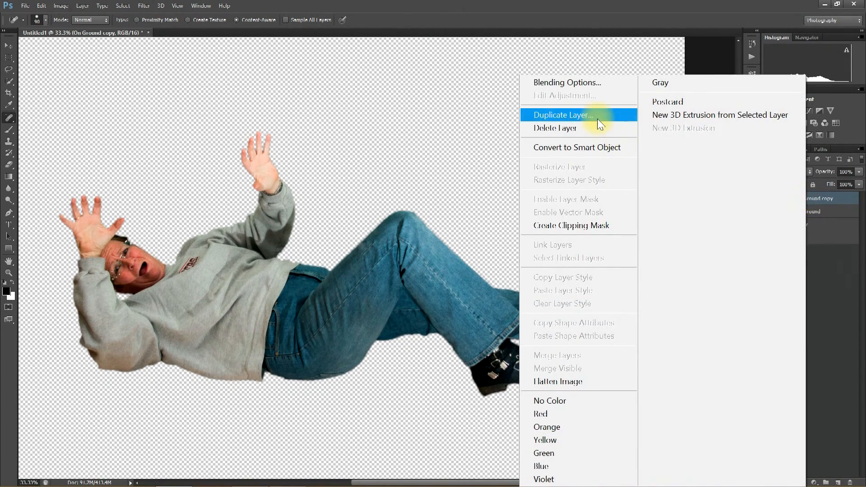
pyautogui.click(597, 118)
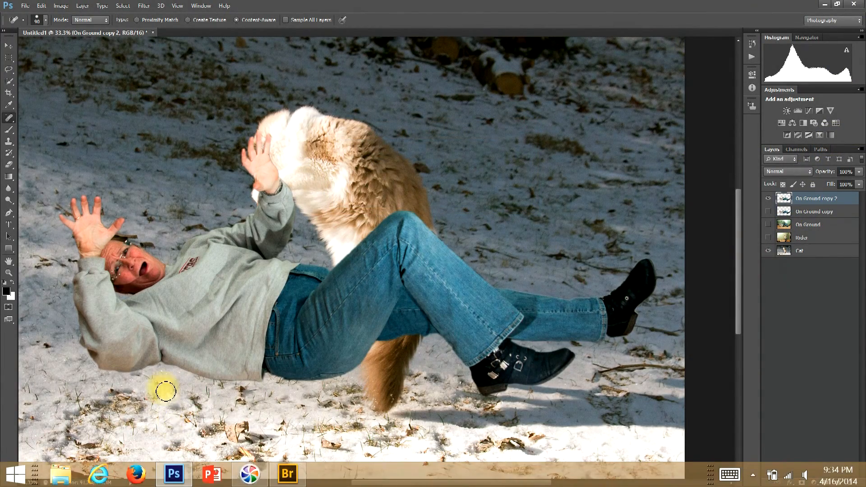
pyautogui.click(42, 6)
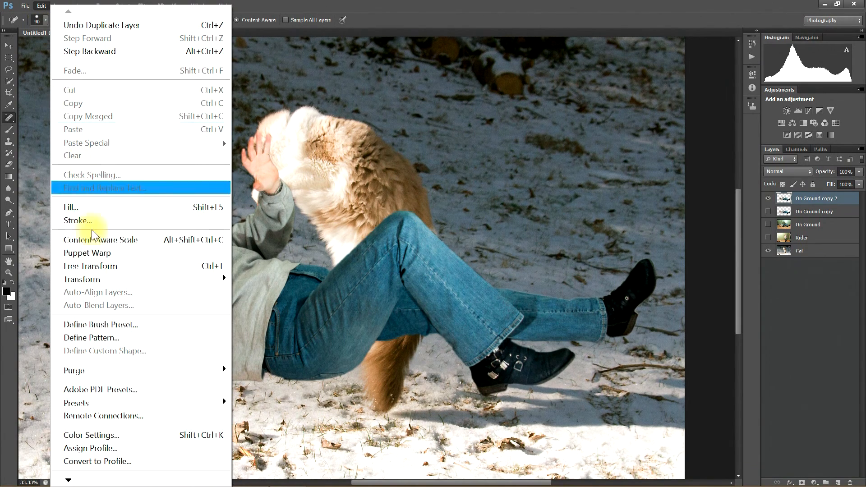
pyautogui.click(91, 269)
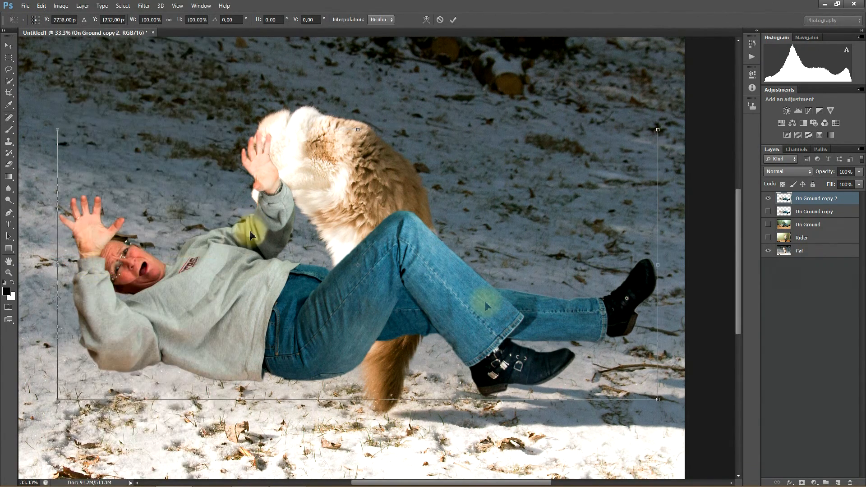
pyautogui.moveTo(421, 305); pyautogui.dragTo(232, 358)
pyautogui.moveTo(203, 294); pyautogui.dragTo(175, 280)
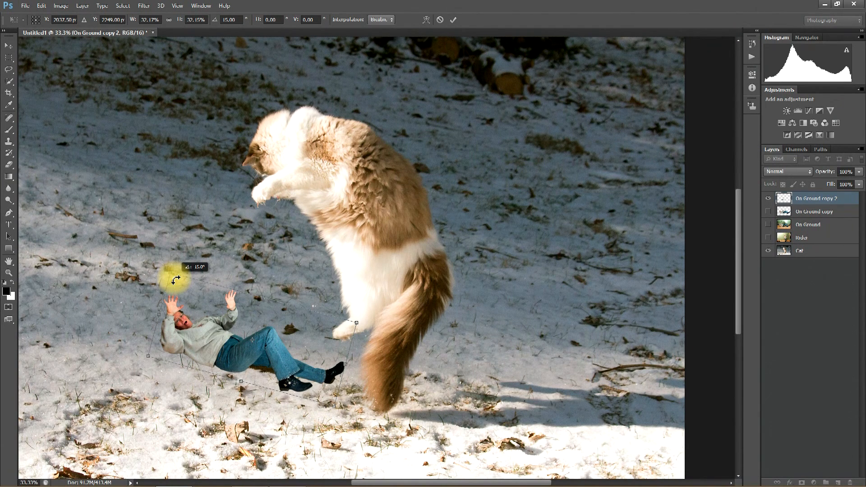
pyautogui.moveTo(175, 280); pyautogui.dragTo(176, 280)
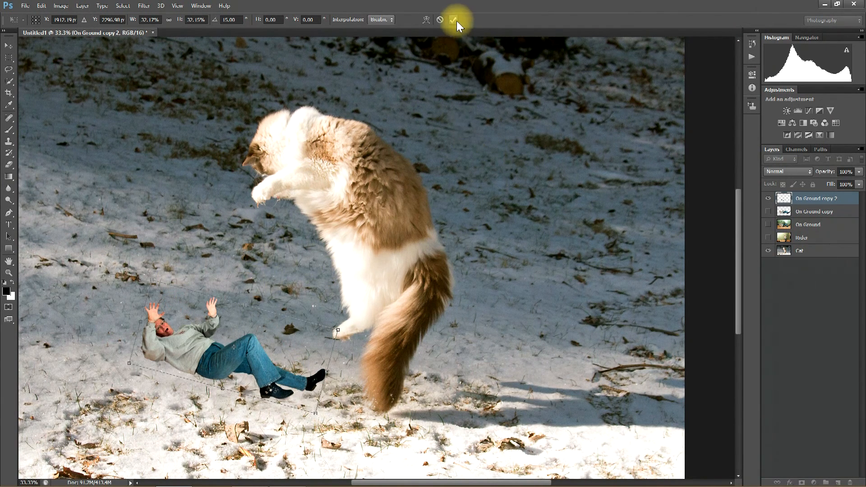
pyautogui.click(456, 21)
# Hide the scaled cutout, delete the original On Ground layer and show the Rider layer
pyautogui.click(770, 198)
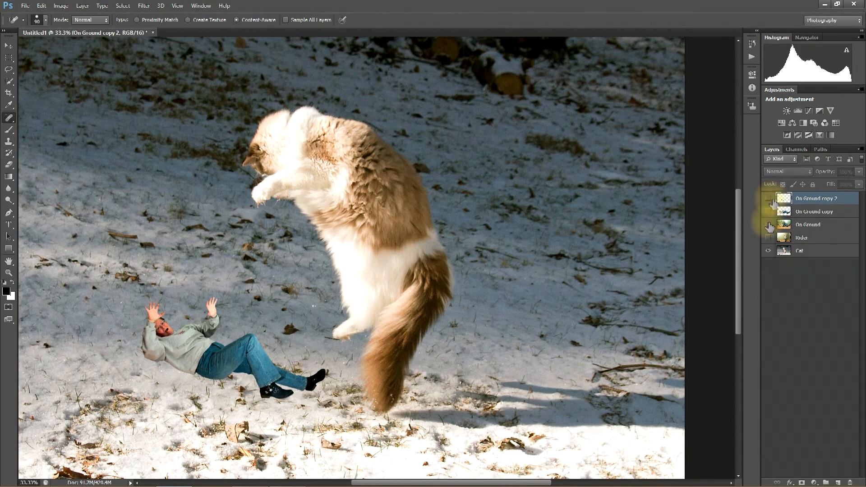
pyautogui.click(768, 224)
pyautogui.moveTo(794, 224); pyautogui.dragTo(854, 481)
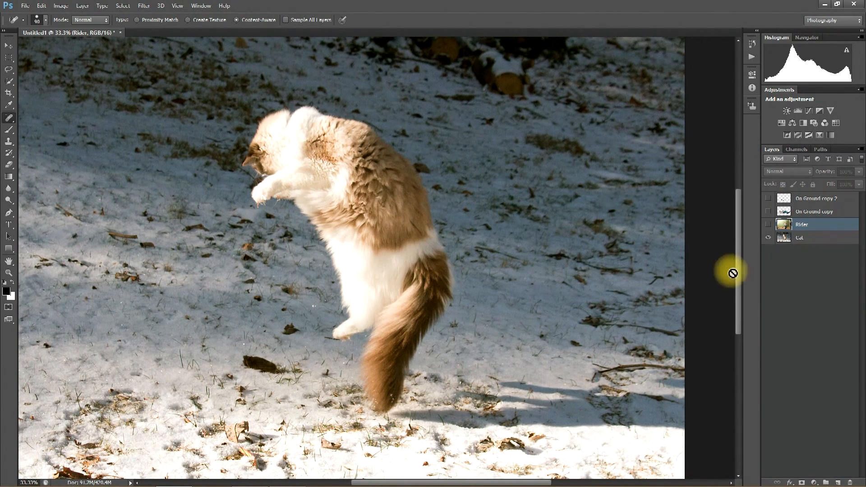
pyautogui.click(768, 226)
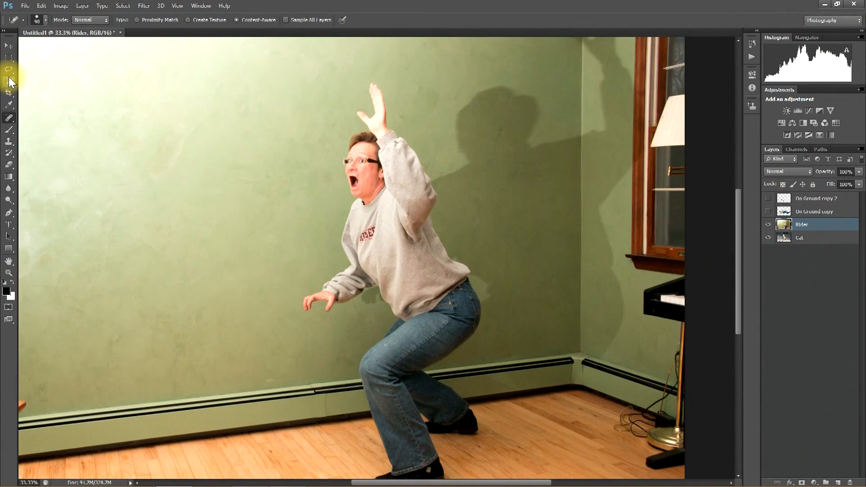
# Select the man on the Rider layer with Quick Selection and touch up the Quick Mask behind the front knee with a 20 px brush
pyautogui.click(9, 81)
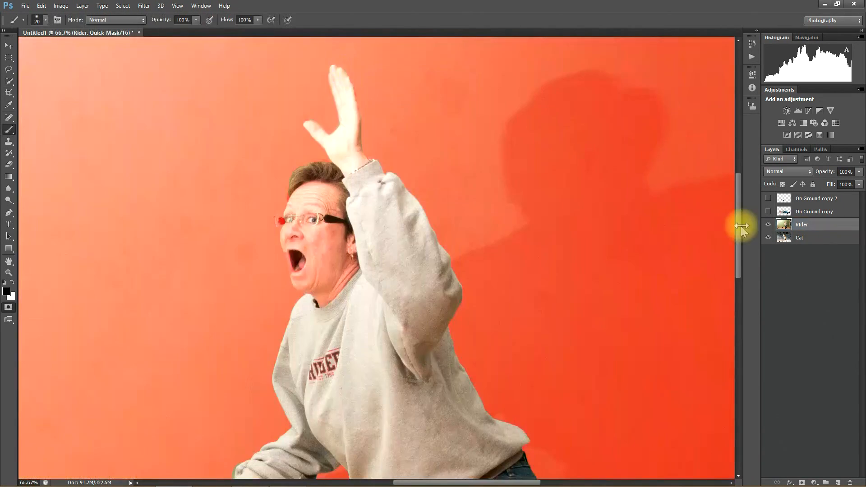
pyautogui.moveTo(739, 236); pyautogui.dragTo(736, 304)
pyautogui.moveTo(445, 371); pyautogui.dragTo(448, 354)
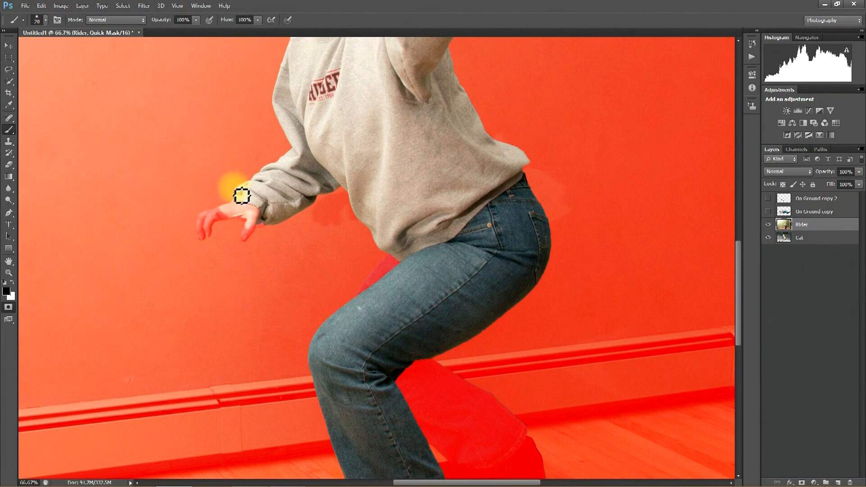
# Set the Quick Mask colour to indicate Selected Areas and paint the rider's lowered hand into the selection with the 20 px brush
pyautogui.click(8, 307)
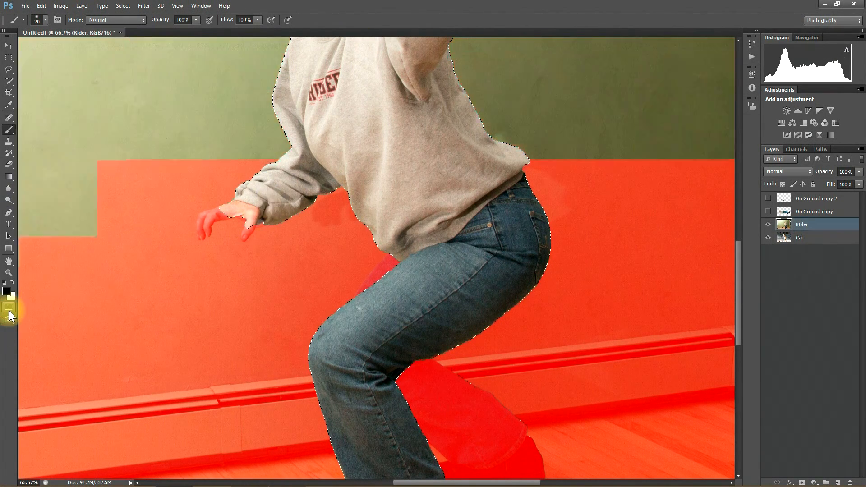
pyautogui.doubleClick(8, 307)
pyautogui.click(381, 153)
pyautogui.click(477, 148)
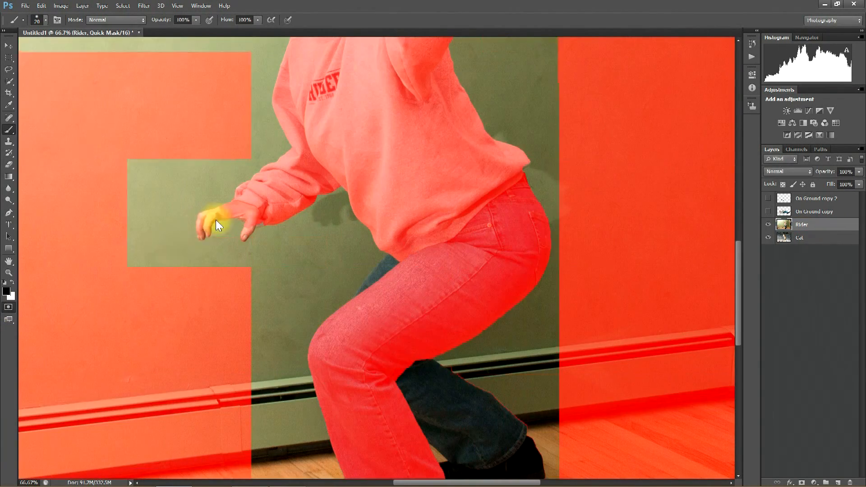
pyautogui.moveTo(214, 233)
pyautogui.mouseDown()
pyautogui.moveTo(228, 221)
pyautogui.moveTo(207, 233)
pyautogui.moveTo(209, 245)
pyautogui.moveTo(210, 223)
pyautogui.moveTo(235, 218)
pyautogui.moveTo(222, 226)
pyautogui.moveTo(259, 231)
pyautogui.moveTo(252, 241)
pyautogui.moveTo(261, 230)
pyautogui.moveTo(253, 244)
pyautogui.moveTo(271, 229)
pyautogui.mouseUp()
pyautogui.rightClick(269, 228)
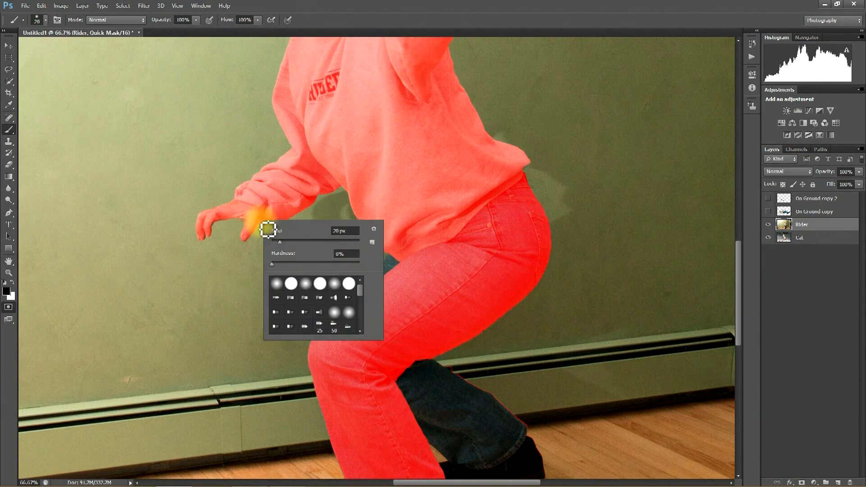
pyautogui.click(287, 176)
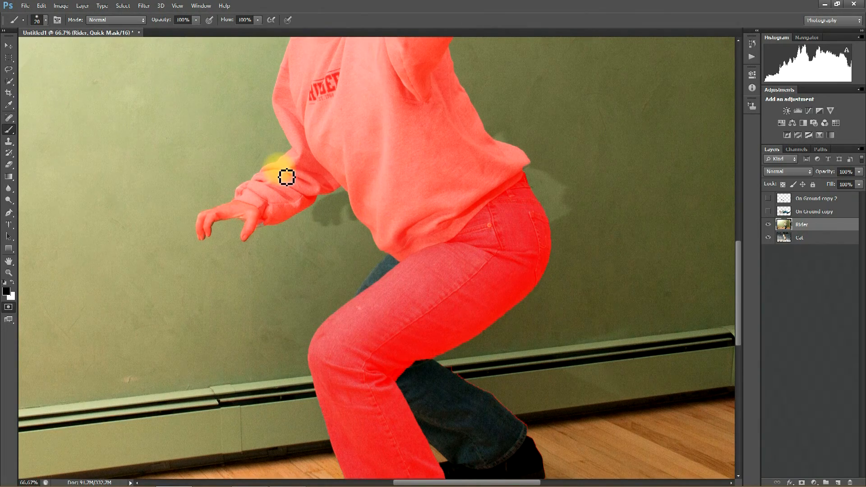
# Leave Quick Mask mode and subtract the rider's rear lower leg and shoe from the selection with Quick Selection
pyautogui.moveTo(738, 336)
pyautogui.mouseDown()
pyautogui.moveTo(736, 385)
pyautogui.moveTo(736, 346)
pyautogui.mouseUp()
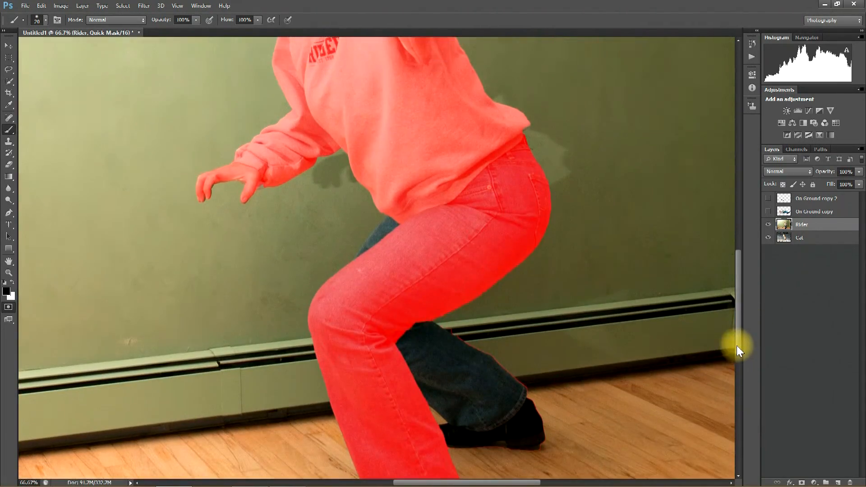
pyautogui.click(8, 308)
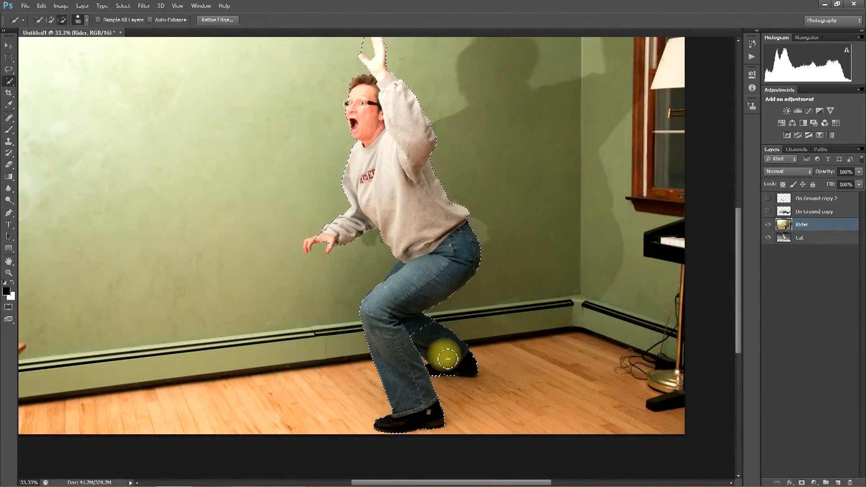
pyautogui.moveTo(447, 359)
pyautogui.mouseDown()
pyautogui.moveTo(434, 335)
pyautogui.moveTo(425, 335)
pyautogui.moveTo(430, 365)
pyautogui.moveTo(442, 360)
pyautogui.moveTo(435, 328)
pyautogui.mouseUp()
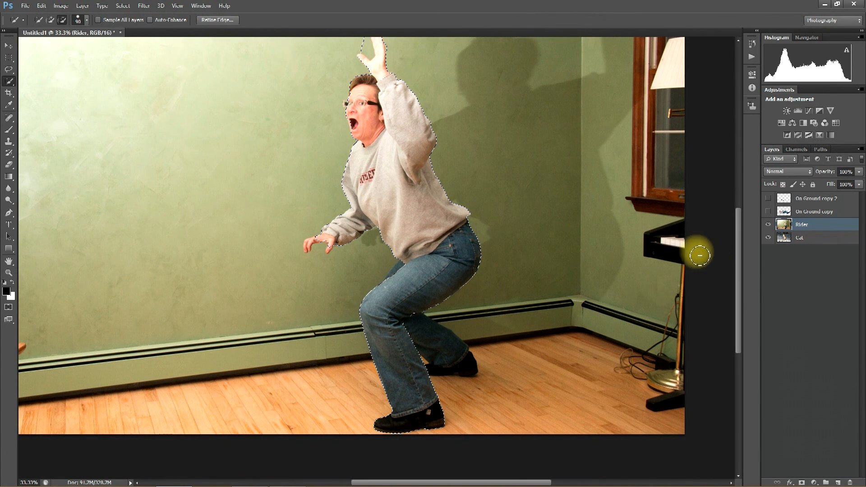
# Mask out the background between the thumb and fingers of the rider's raised hand in Quick Mask mode with a 30 px brush
pyautogui.moveTo(739, 247); pyautogui.dragTo(740, 237)
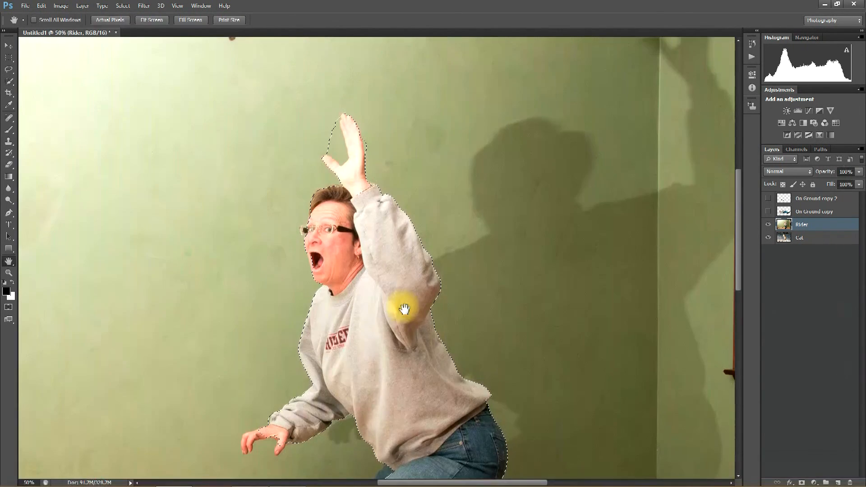
pyautogui.click(10, 306)
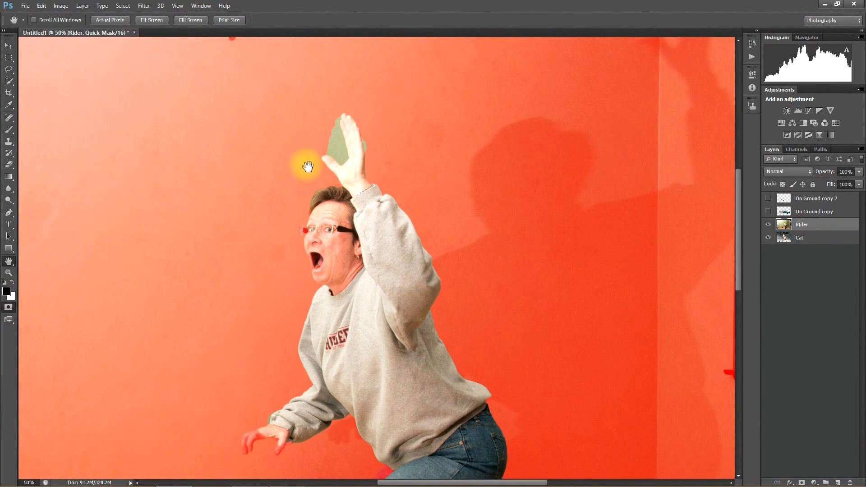
pyautogui.click(9, 130)
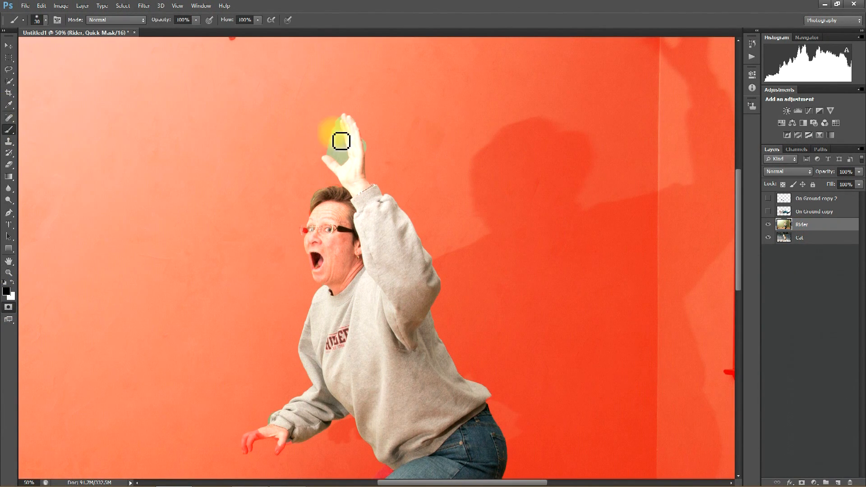
pyautogui.click(45, 22)
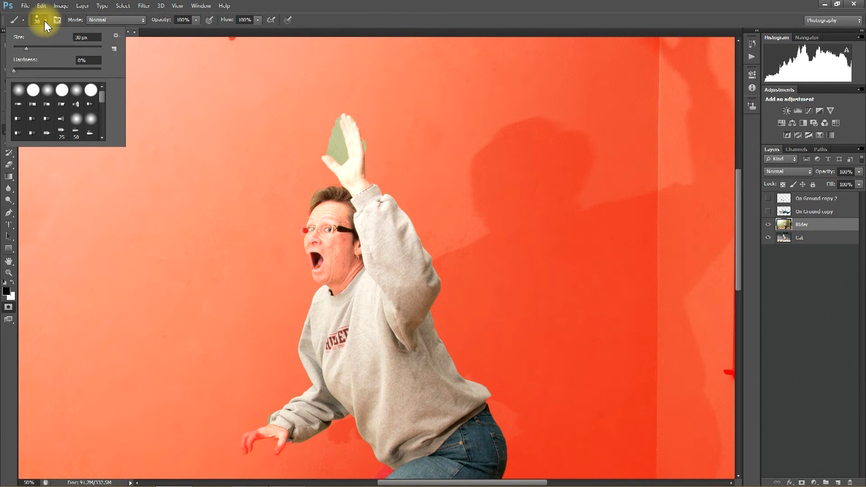
pyautogui.click(44, 20)
pyautogui.moveTo(352, 142)
pyautogui.mouseDown()
pyautogui.moveTo(344, 161)
pyautogui.moveTo(336, 158)
pyautogui.moveTo(348, 170)
pyautogui.moveTo(338, 143)
pyautogui.moveTo(346, 122)
pyautogui.moveTo(352, 156)
pyautogui.moveTo(343, 130)
pyautogui.moveTo(376, 155)
pyautogui.moveTo(351, 158)
pyautogui.moveTo(350, 150)
pyautogui.moveTo(375, 144)
pyautogui.mouseUp()
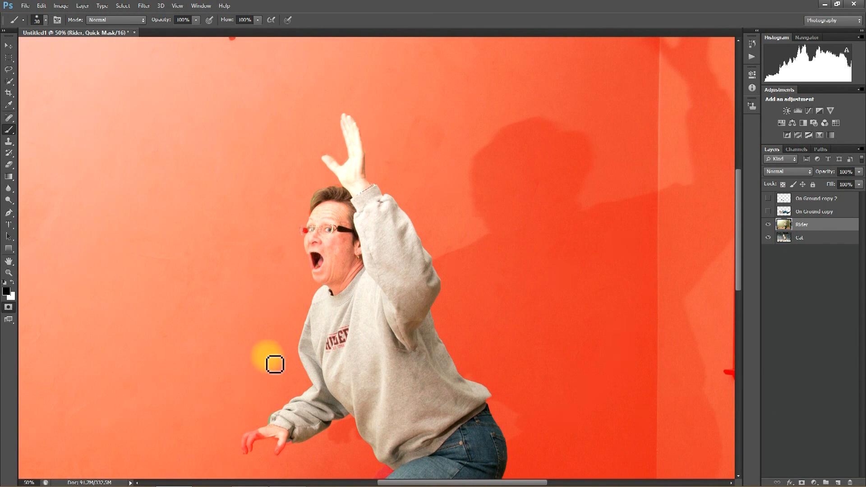
# Set the Quick Mask colour to Selected Areas, add the rider's lowered hand with a 20 px brush, and leave Quick Mask mode
pyautogui.hotkey('ctrl', '+')
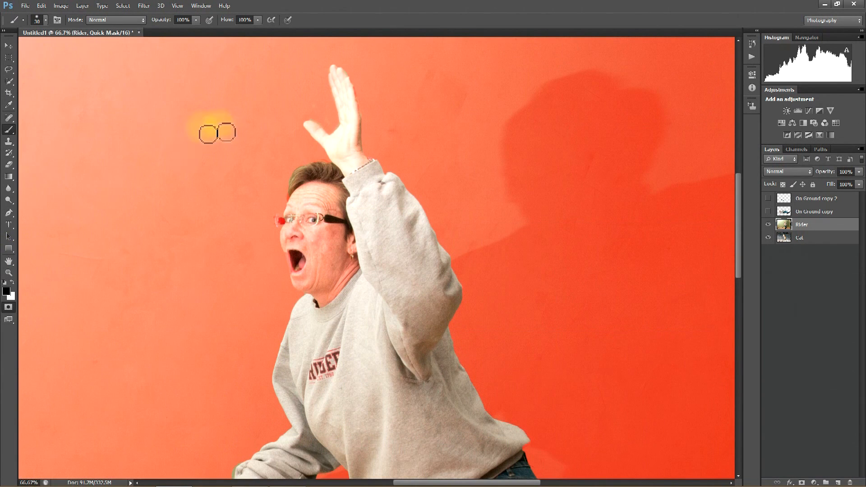
pyautogui.rightClick(355, 70)
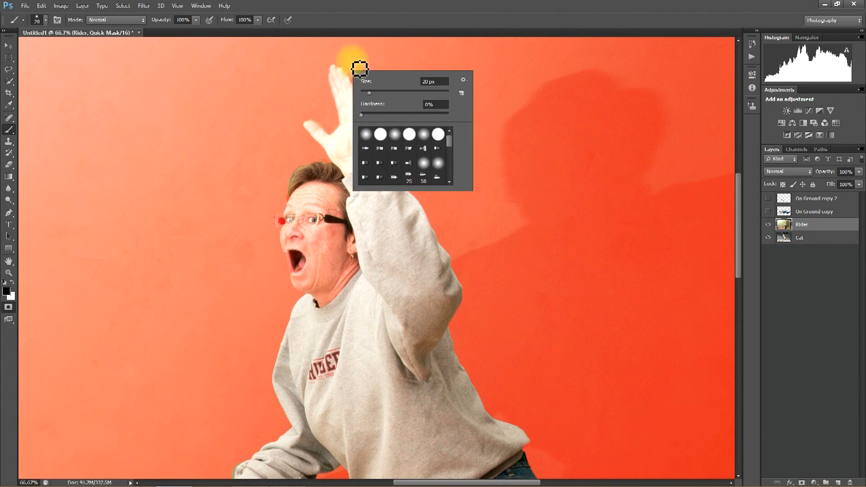
pyautogui.rightClick(355, 71)
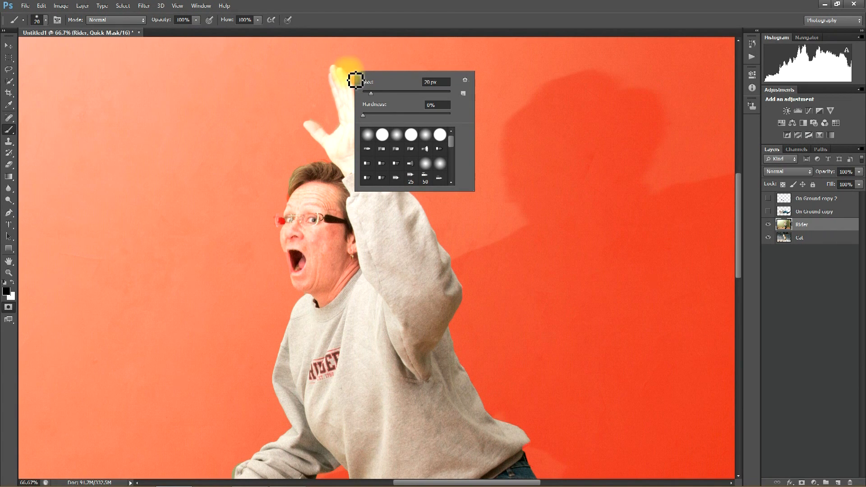
pyautogui.moveTo(738, 234); pyautogui.dragTo(738, 302)
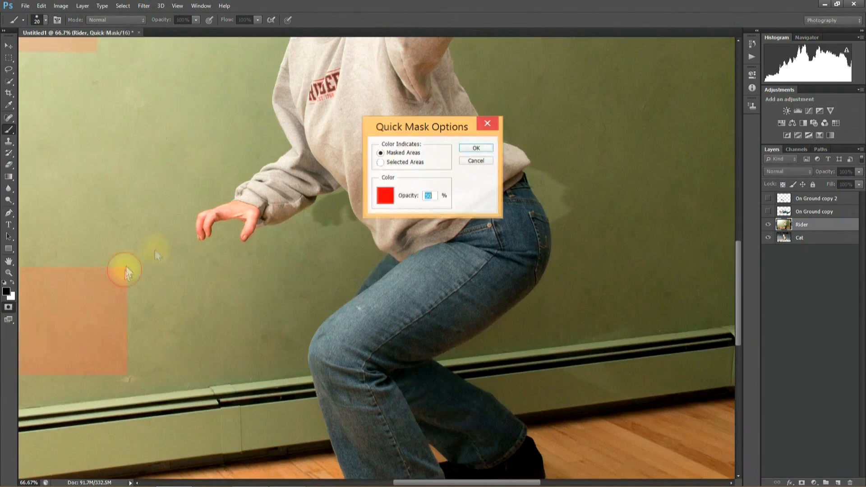
pyautogui.click(477, 151)
pyautogui.moveTo(199, 228)
pyautogui.mouseDown()
pyautogui.moveTo(207, 238)
pyautogui.moveTo(245, 180)
pyautogui.mouseUp()
pyautogui.moveTo(228, 216); pyautogui.dragTo(246, 235)
pyautogui.rightClick(264, 219)
pyautogui.click(380, 162)
pyautogui.moveTo(738, 337); pyautogui.dragTo(737, 346)
pyautogui.click(8, 306)
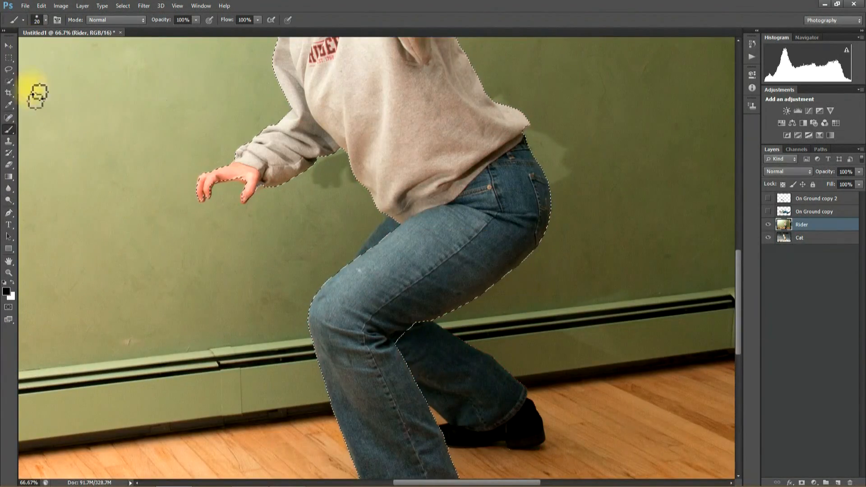
# Save the finished selection of the rider
pyautogui.click(9, 82)
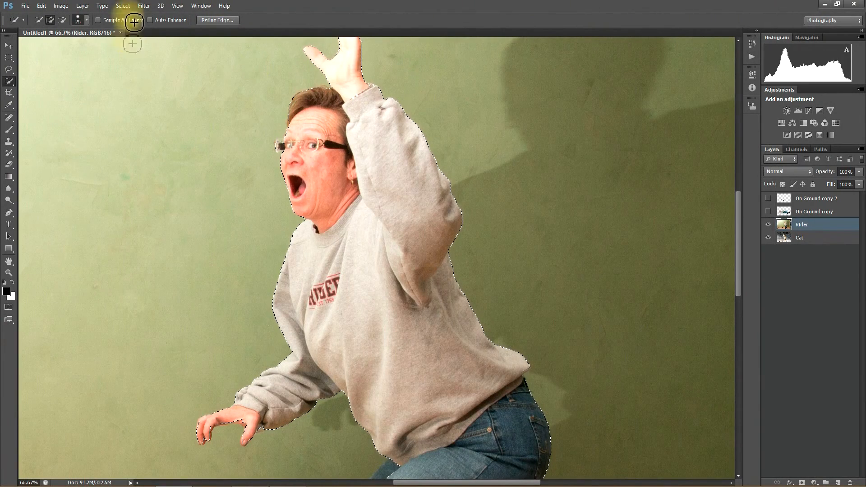
pyautogui.click(123, 6)
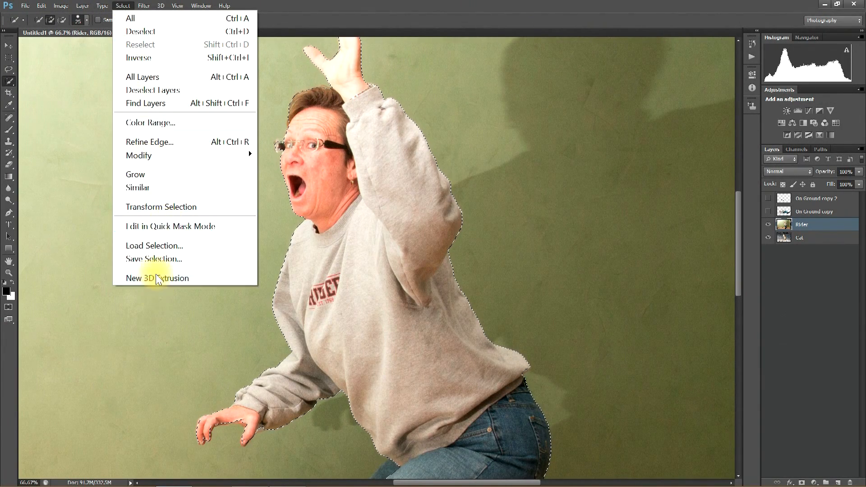
pyautogui.click(153, 258)
pyautogui.click(501, 136)
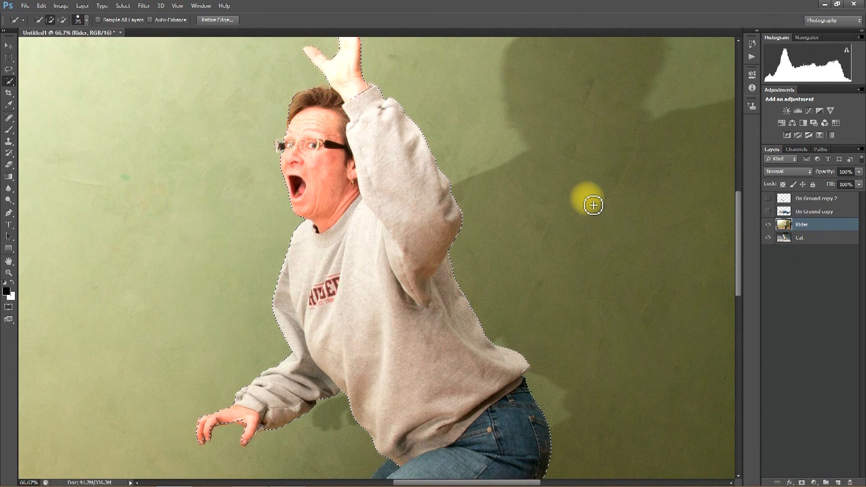
# Refine the edge of the rider selection with Smooth 16 and Feather 2.9 px
pyautogui.hotkey('ctrl', '-')
pyautogui.hotkey('ctrl', '-')
pyautogui.hotkey('ctrl', '-')
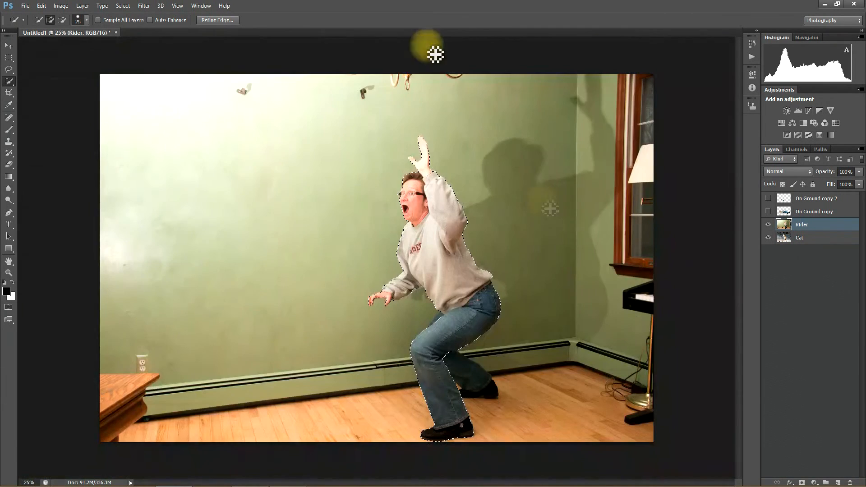
pyautogui.click(119, 6)
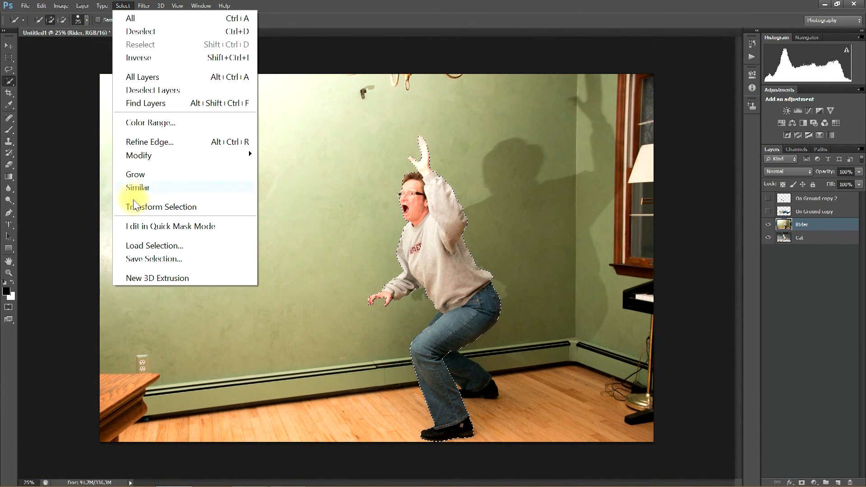
pyautogui.click(135, 141)
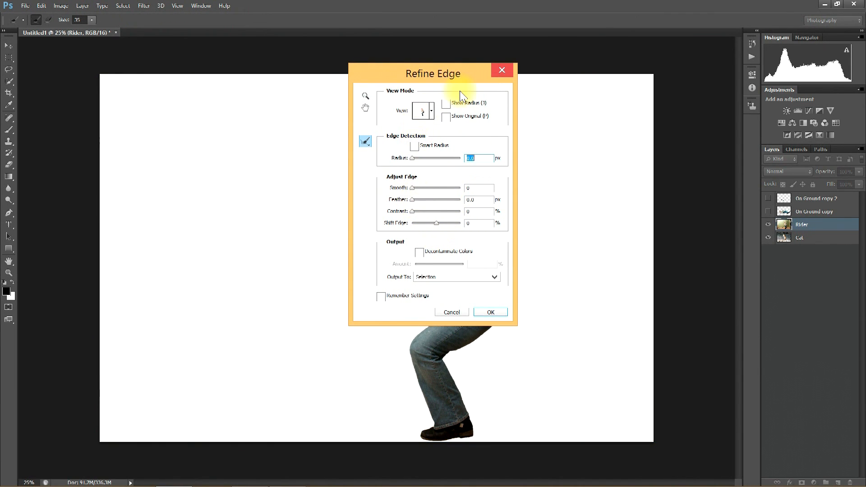
pyautogui.moveTo(466, 71); pyautogui.dragTo(210, 117)
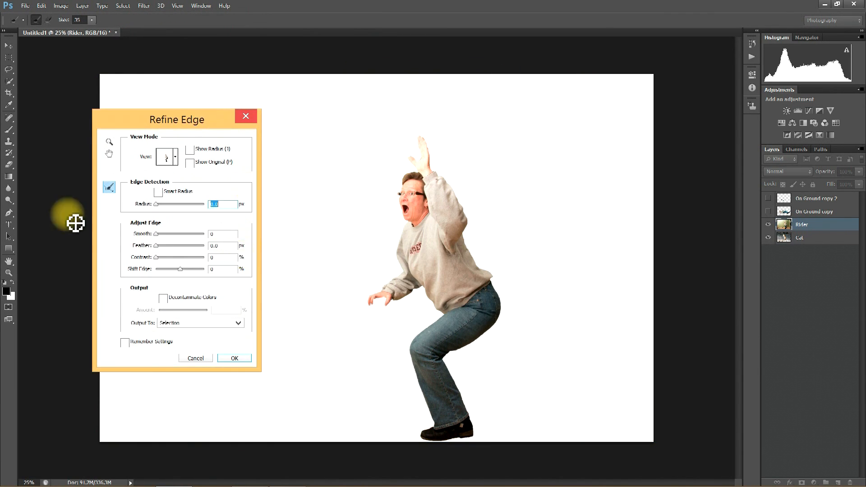
pyautogui.moveTo(155, 246); pyautogui.dragTo(164, 235)
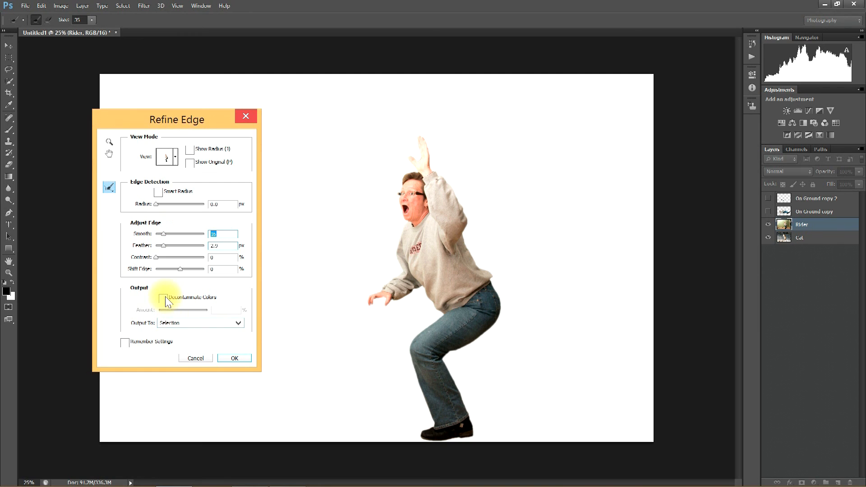
# Enable Decontaminate Colors and output the refined rider selection to a New Layer
pyautogui.click(163, 298)
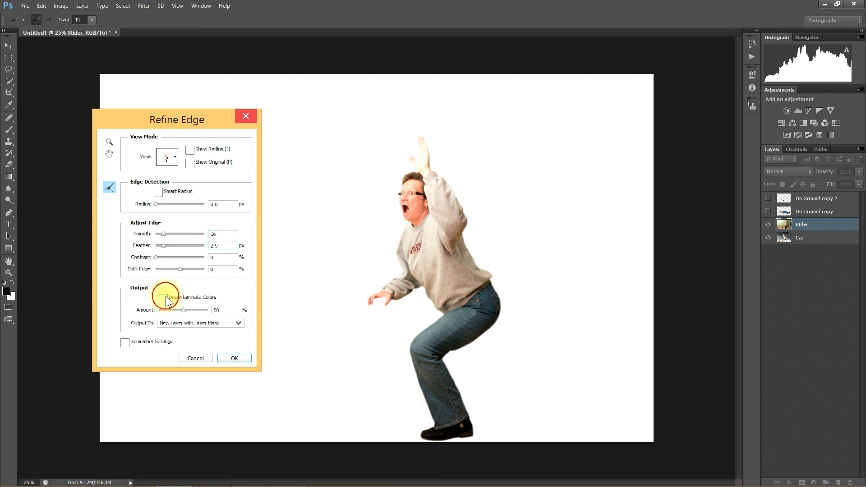
pyautogui.click(188, 327)
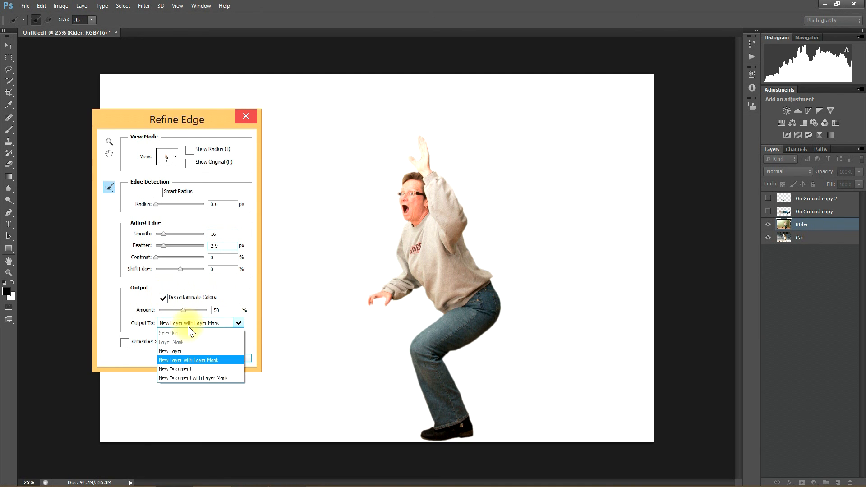
pyautogui.click(184, 351)
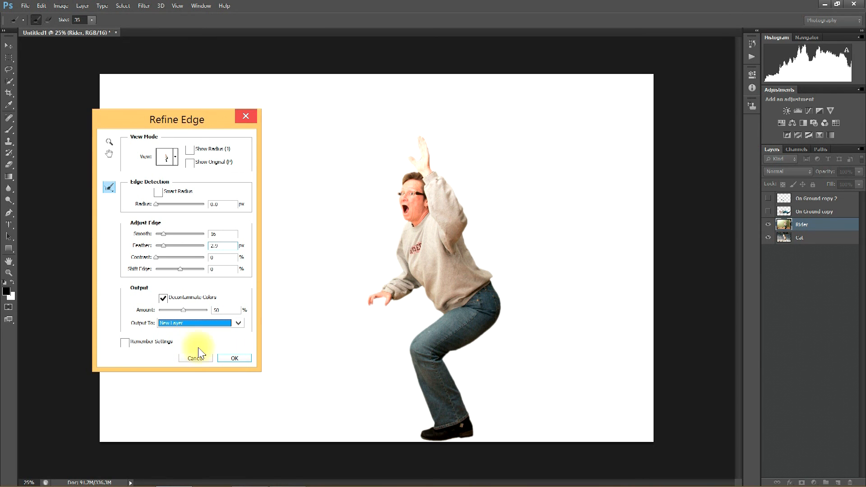
pyautogui.click(243, 359)
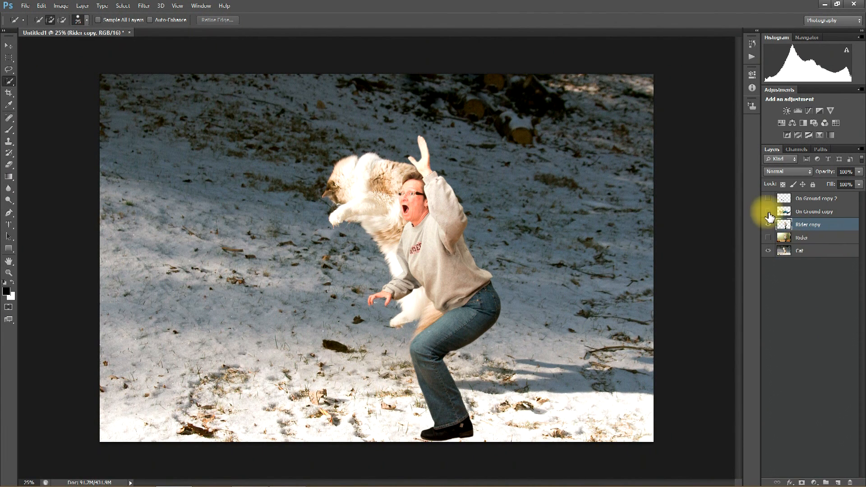
# Show the On Ground copy 2 layer and use Free Transform to shrink the rider cutout and place it on the cat's neck
pyautogui.click(768, 199)
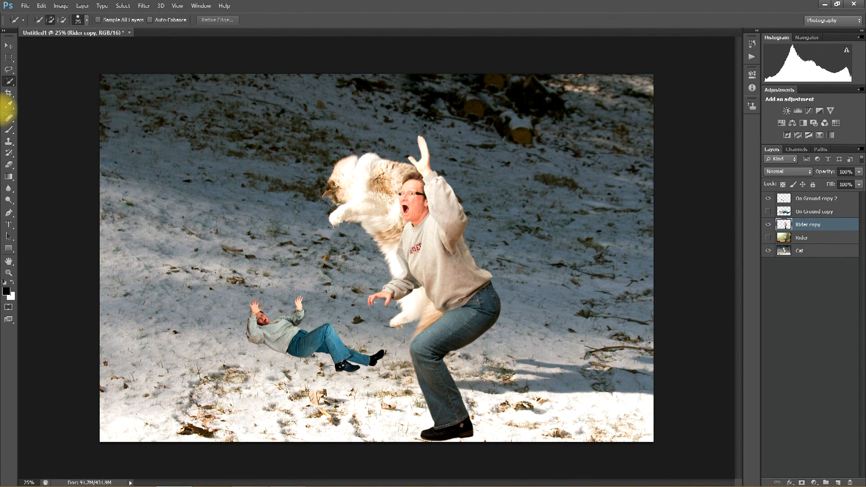
pyautogui.click(40, 6)
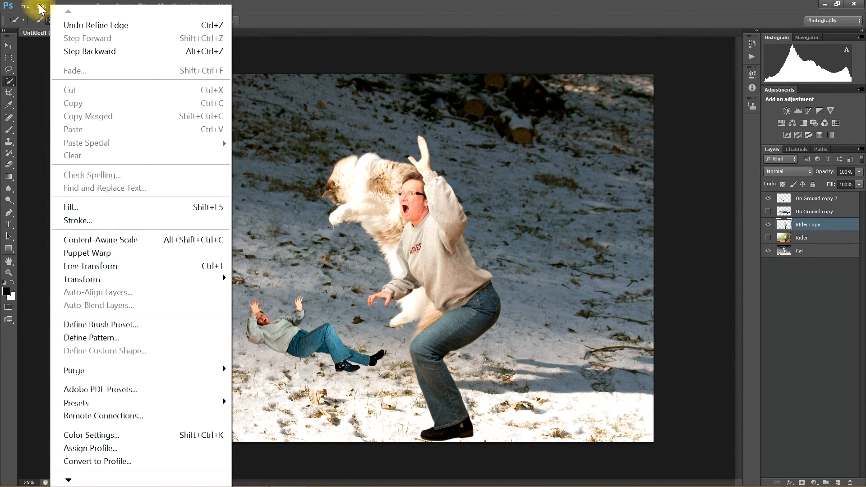
pyautogui.click(108, 266)
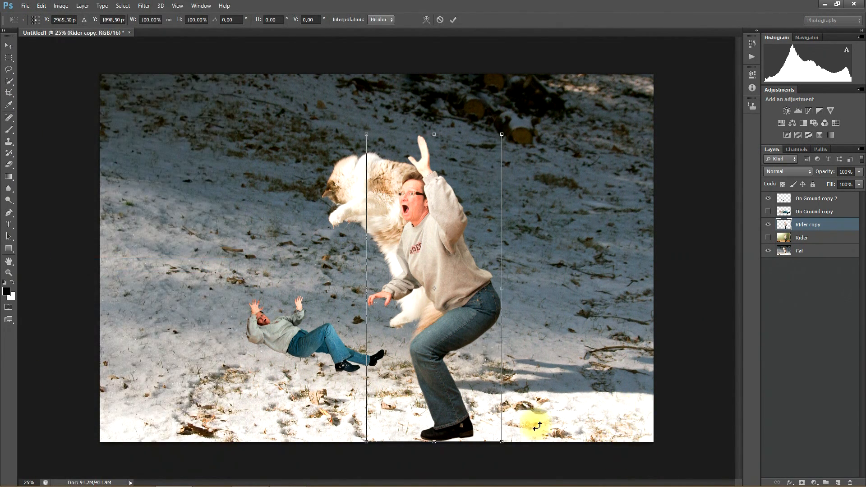
pyautogui.moveTo(500, 441); pyautogui.dragTo(418, 251)
pyautogui.moveTo(382, 206)
pyautogui.mouseDown()
pyautogui.moveTo(384, 165)
pyautogui.moveTo(354, 149)
pyautogui.moveTo(377, 143)
pyautogui.mouseUp()
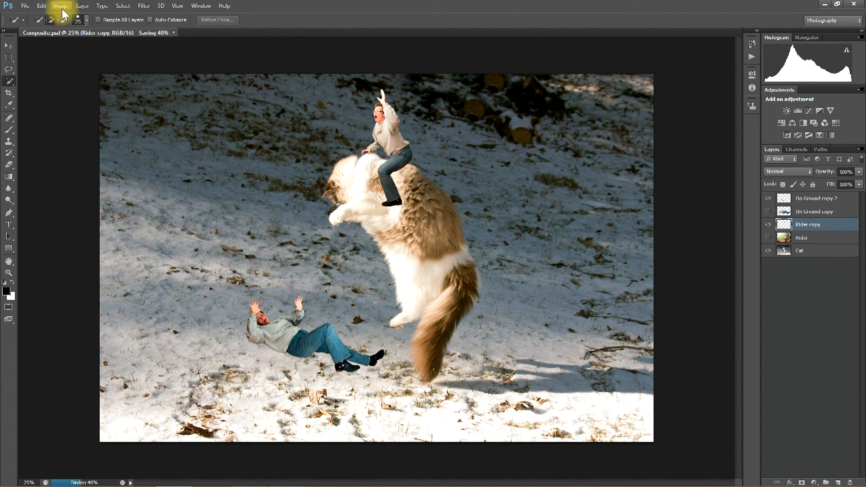
# Start Puppet Warp on the Rider copy layer, pin the rider's hip and knee, and pull the lower leg slightly towards the cat's head
pyautogui.click(41, 6)
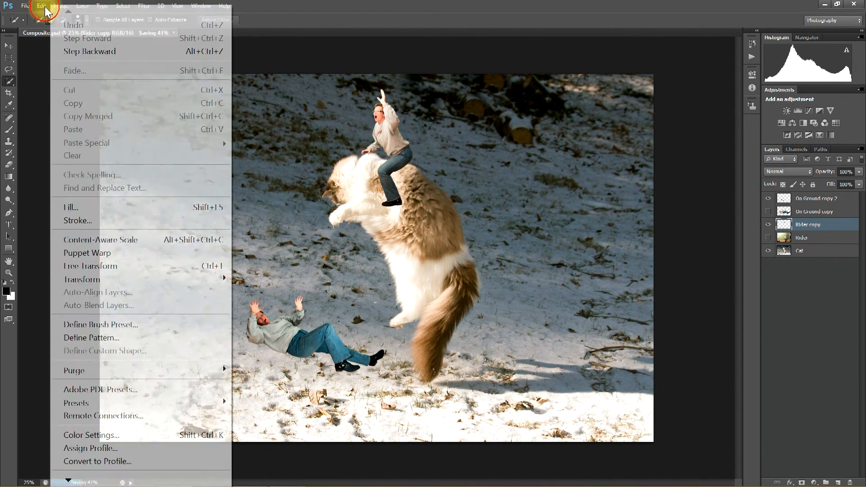
pyautogui.click(86, 252)
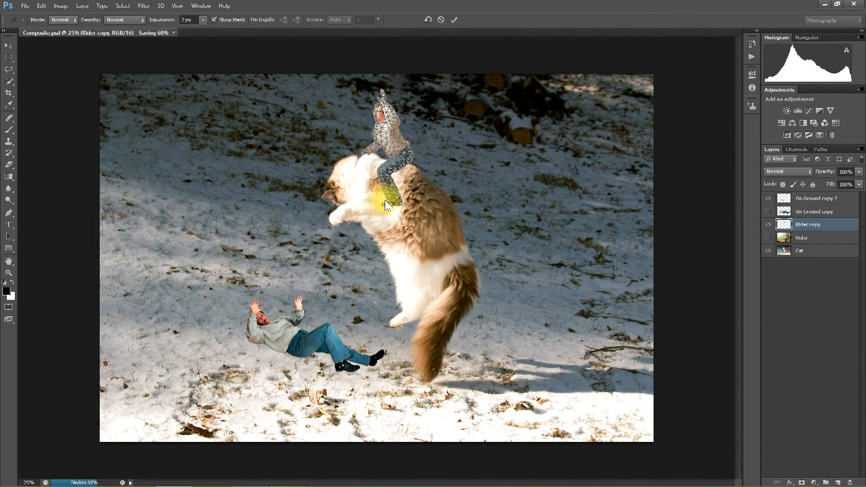
pyautogui.click(393, 156)
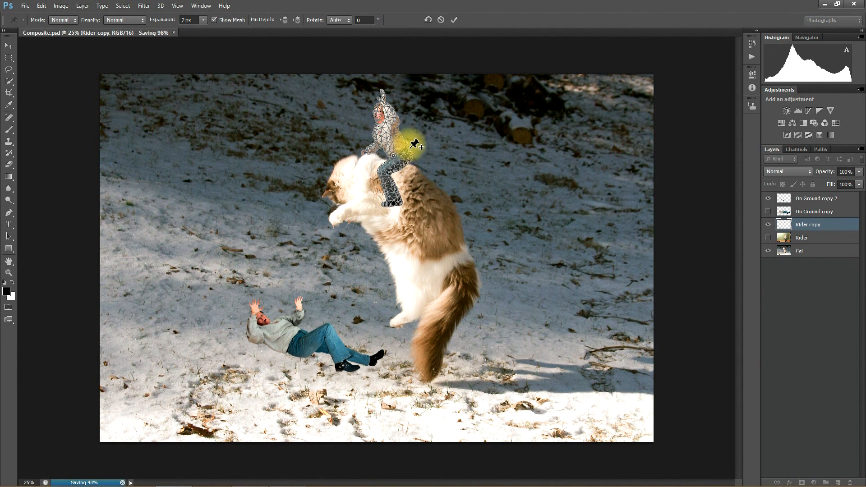
pyautogui.click(407, 145)
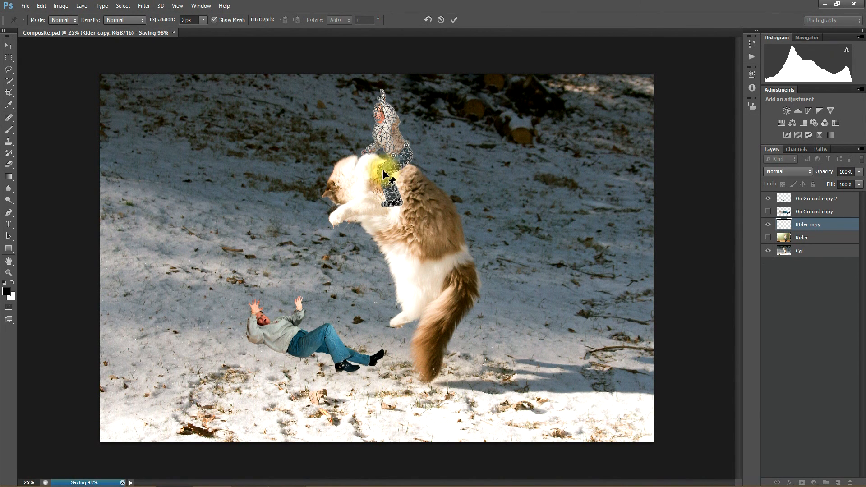
pyautogui.click(383, 172)
pyautogui.click(388, 170)
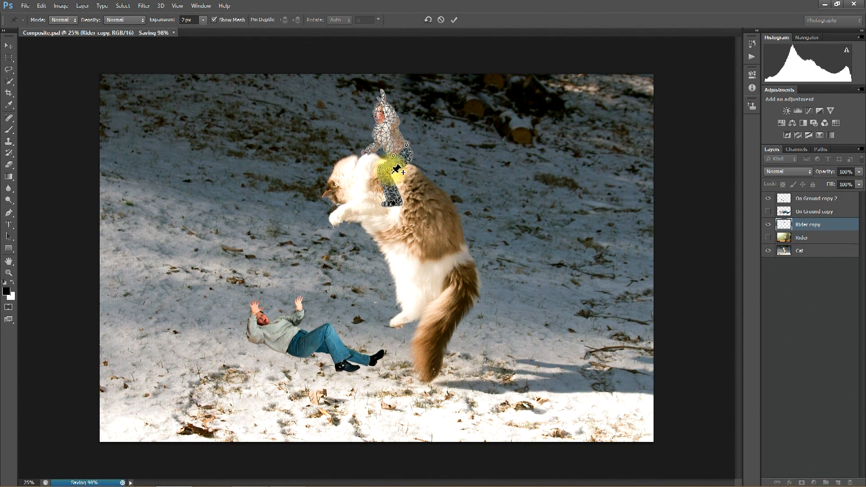
pyautogui.moveTo(395, 197); pyautogui.dragTo(388, 200)
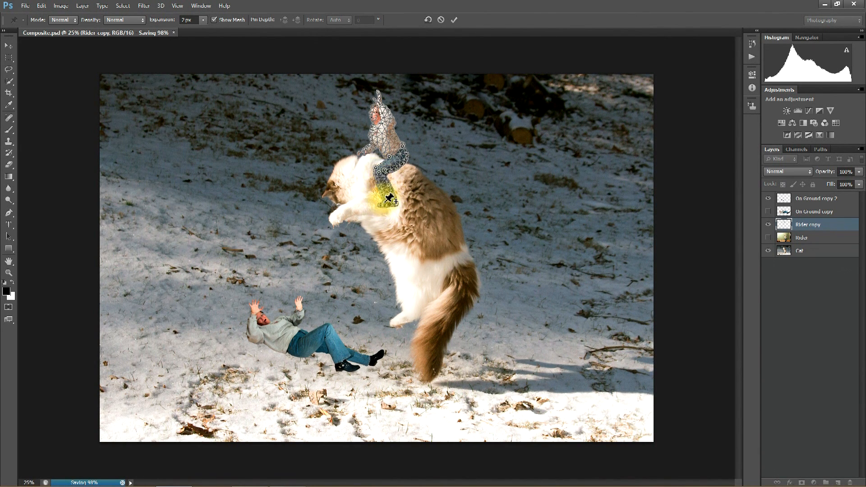
# Delete the Puppet Warp pins on the rider's lower leg and thigh
pyautogui.rightClick(387, 199)
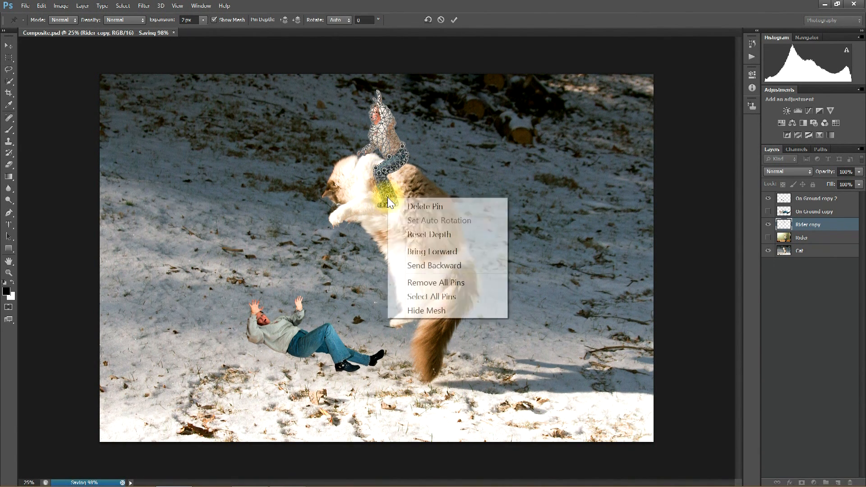
pyautogui.click(411, 206)
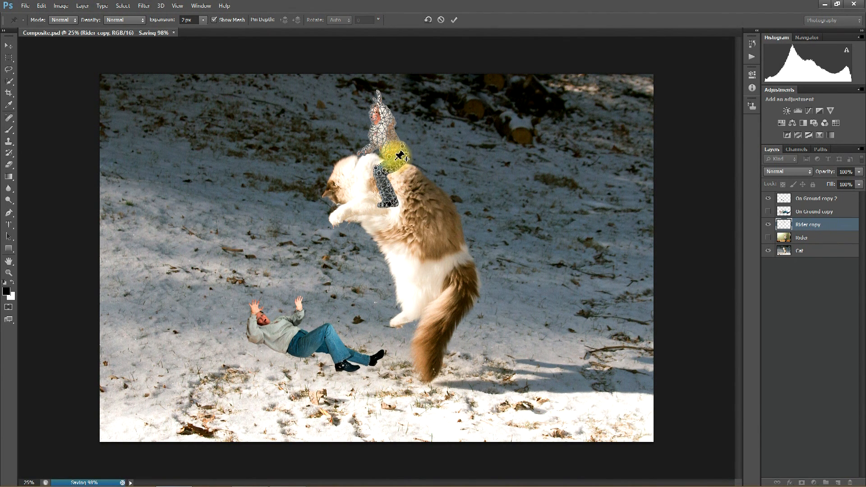
pyautogui.rightClick(392, 161)
pyautogui.click(404, 163)
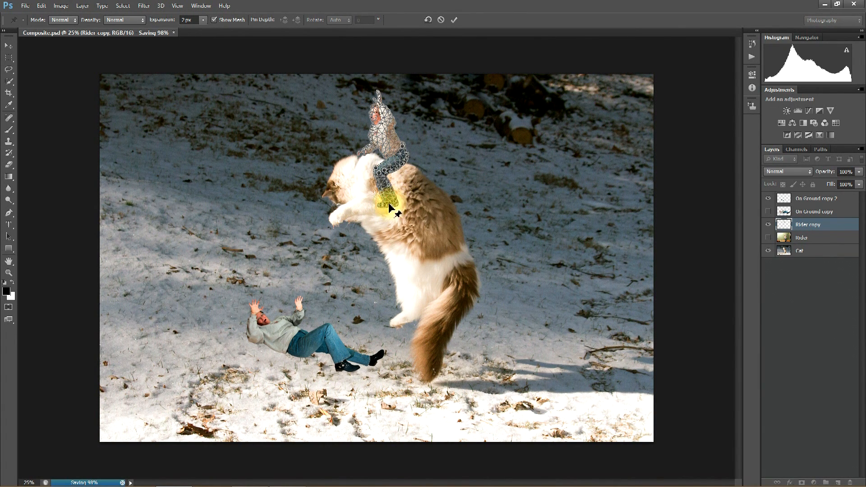
# Add Puppet Warp pins on the rider's foot and hip and nudge both to seat the rider on the cat's neck
pyautogui.moveTo(388, 208); pyautogui.dragTo(391, 208)
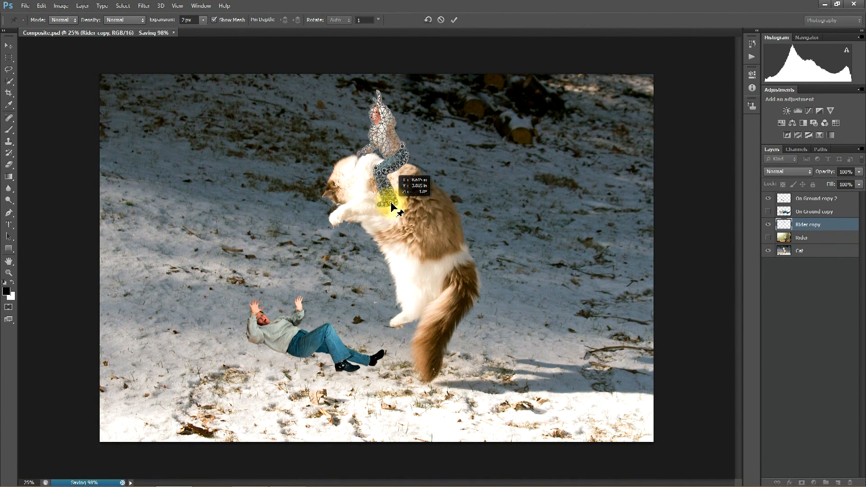
pyautogui.moveTo(390, 204); pyautogui.dragTo(390, 203)
pyautogui.click(403, 147)
pyautogui.moveTo(404, 148); pyautogui.dragTo(406, 152)
pyautogui.click(328, 126)
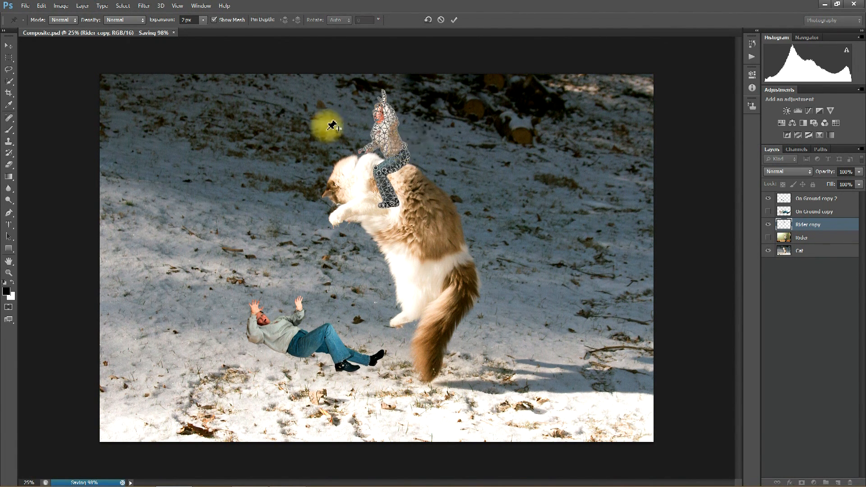
# Pin the rider's lower hand, shift it slightly back against the cat's neck, and apply the Puppet Warp
pyautogui.click(379, 145)
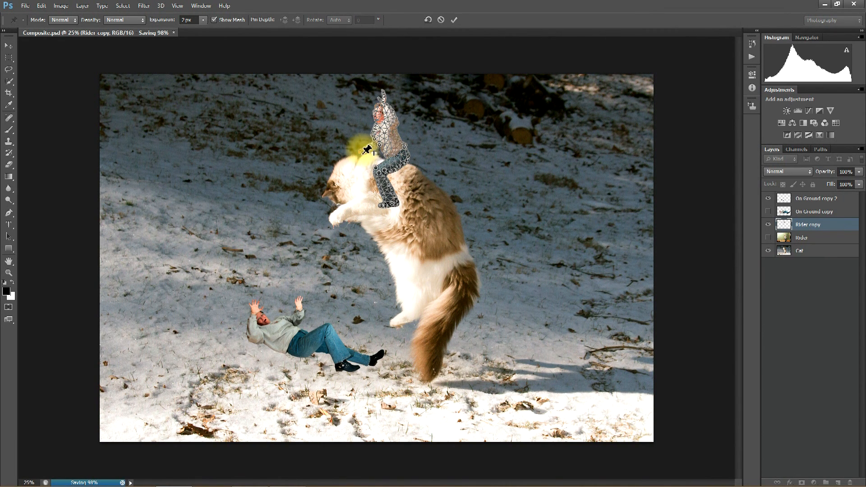
pyautogui.moveTo(363, 152); pyautogui.dragTo(365, 151)
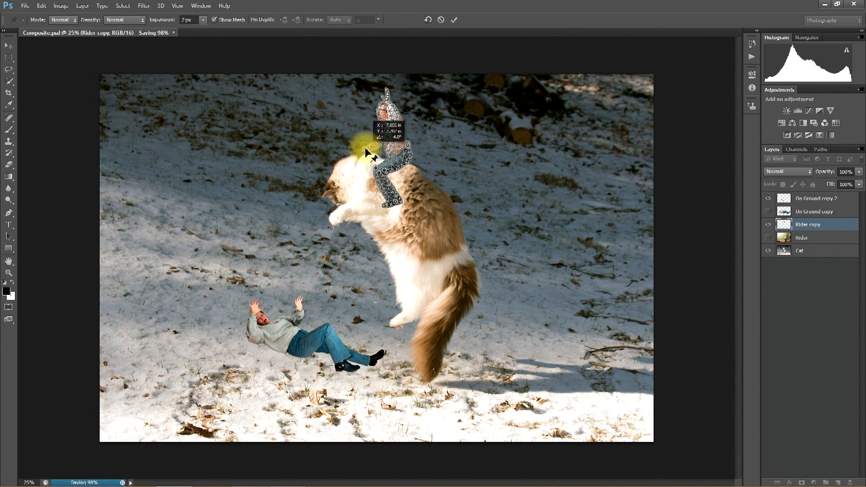
pyautogui.moveTo(366, 148); pyautogui.dragTo(368, 153)
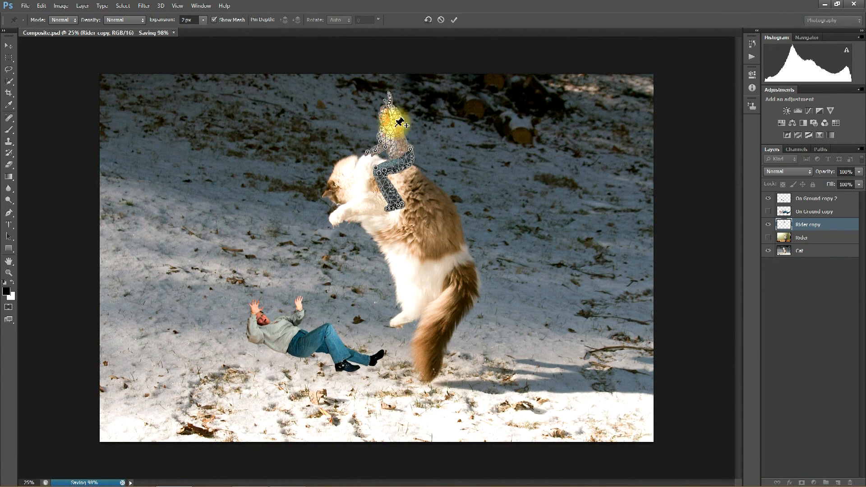
pyautogui.click(454, 20)
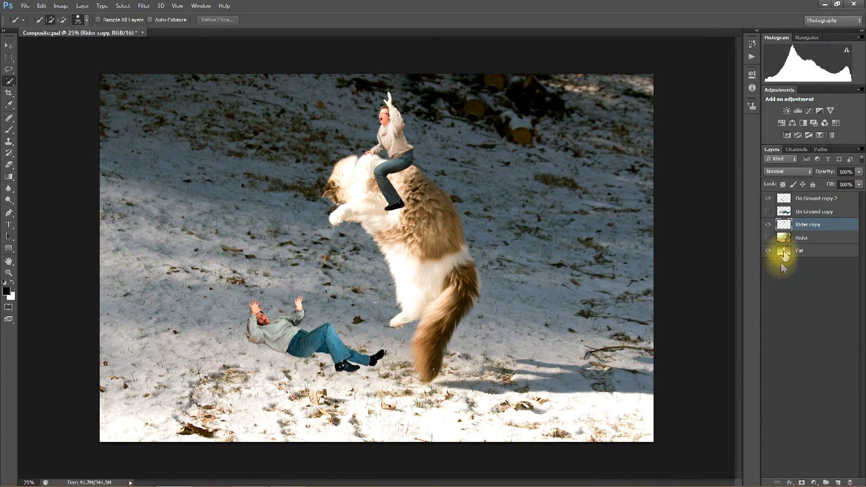
# Create two new blank layers above Rider copy and move Layer 1 to the top of the layer stack
pyautogui.click(838, 483)
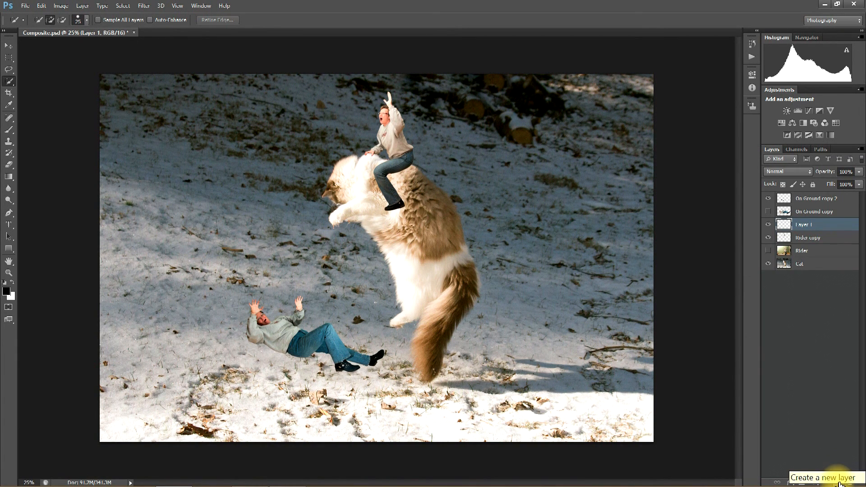
pyautogui.click(838, 483)
pyautogui.moveTo(802, 198); pyautogui.dragTo(802, 197)
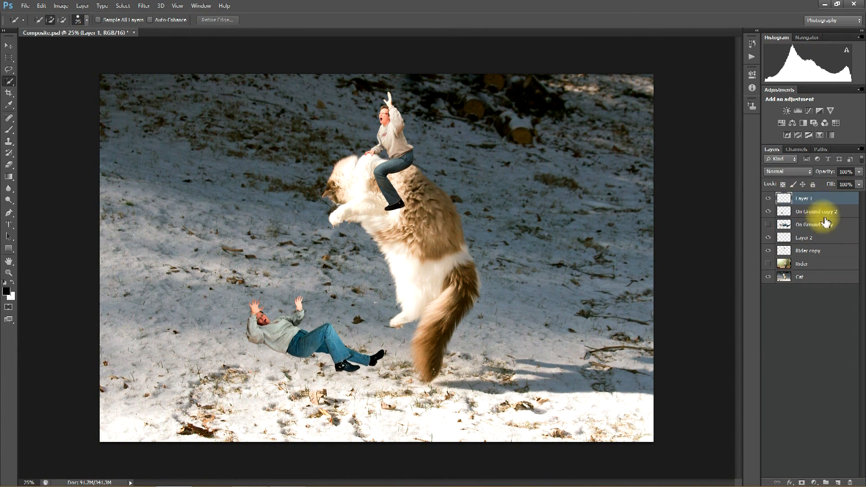
# Move Layer 2 below the Cat layer and delete it
pyautogui.moveTo(805, 244); pyautogui.dragTo(805, 283)
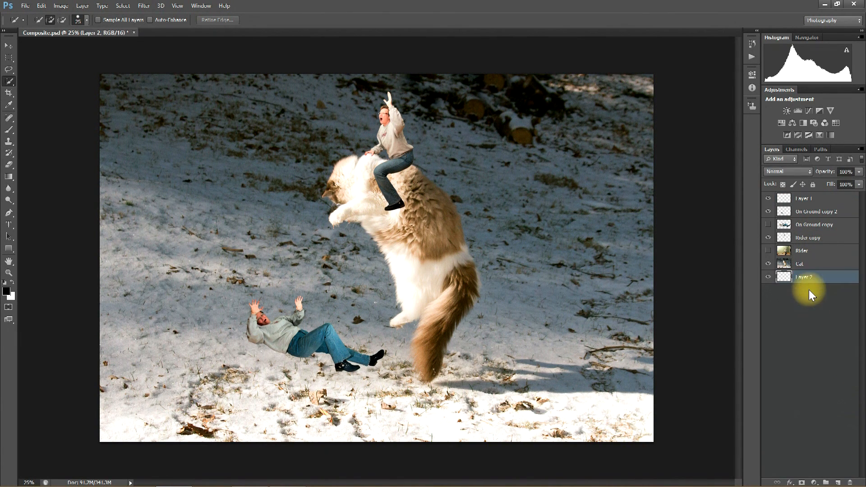
pyautogui.click(812, 289)
pyautogui.rightClick(803, 277)
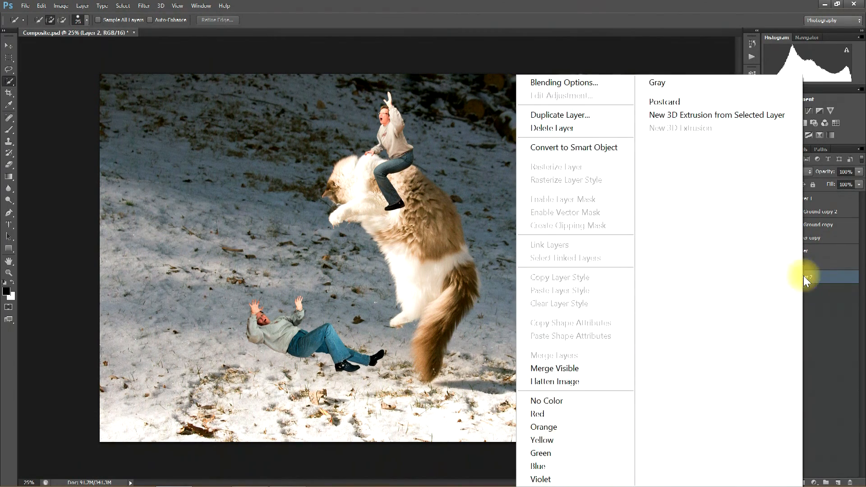
pyautogui.click(814, 278)
pyautogui.rightClick(813, 277)
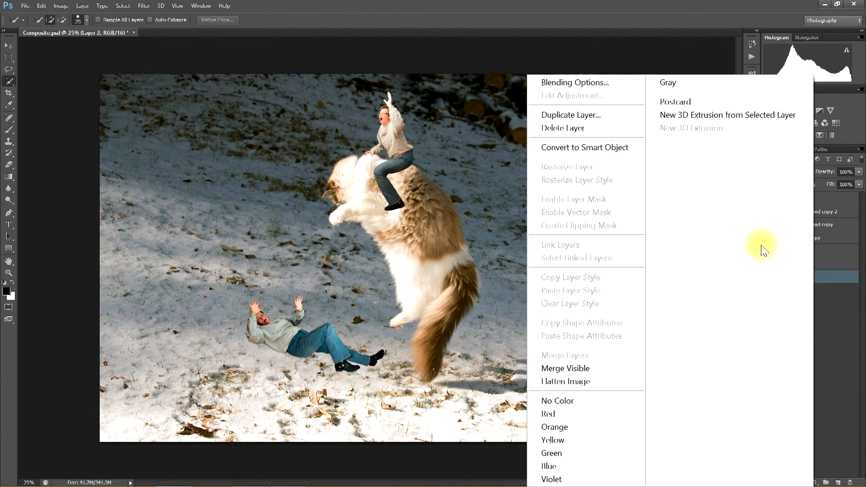
pyautogui.click(589, 131)
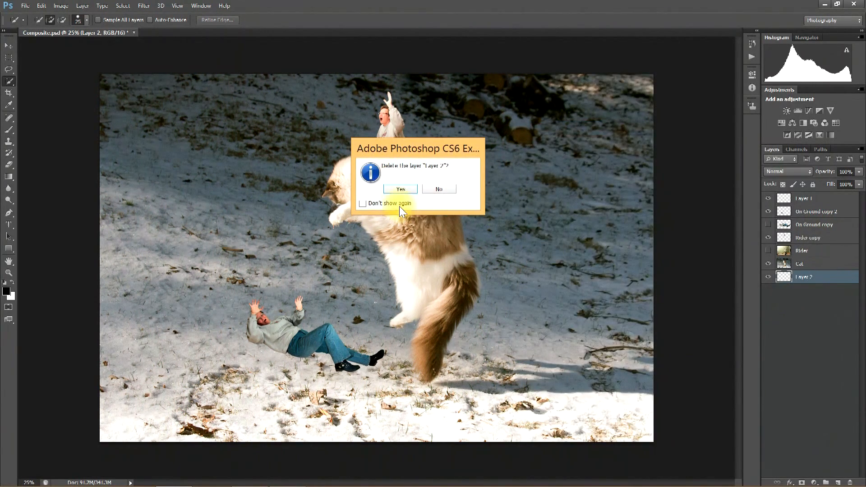
pyautogui.click(400, 189)
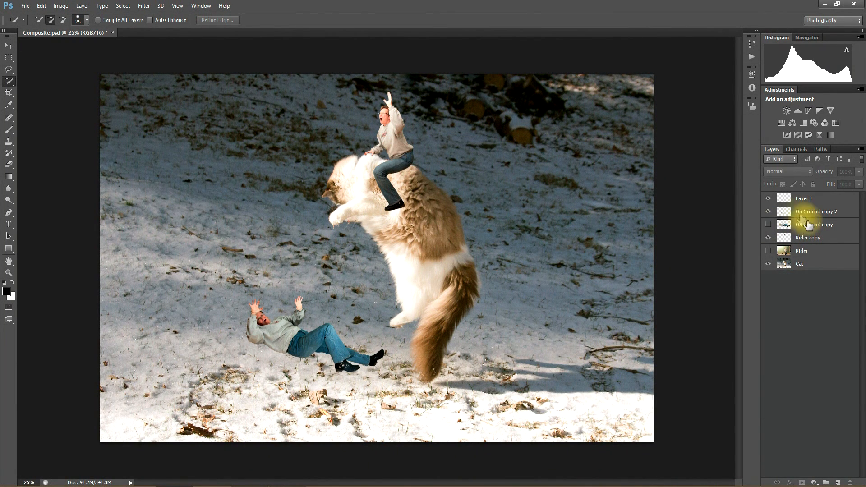
# Draw a small text box beside the rider's raised hand, above the cat's head, and set its font to Segoe Print
pyautogui.click(795, 199)
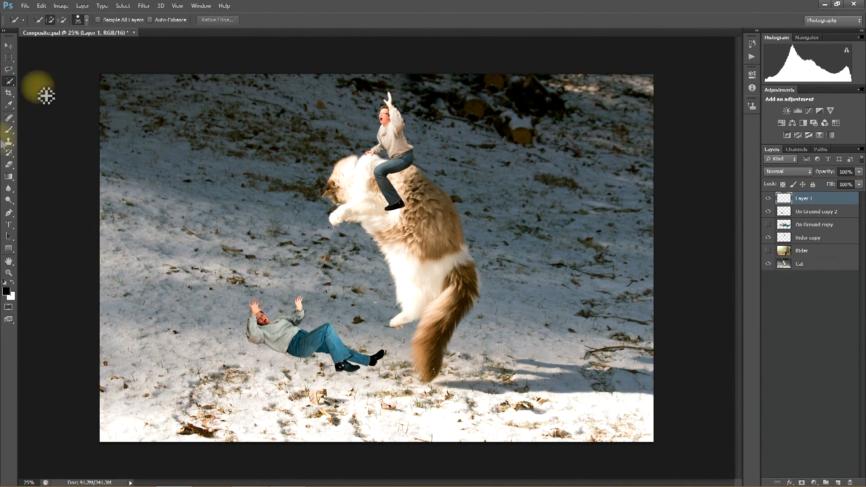
pyautogui.click(9, 225)
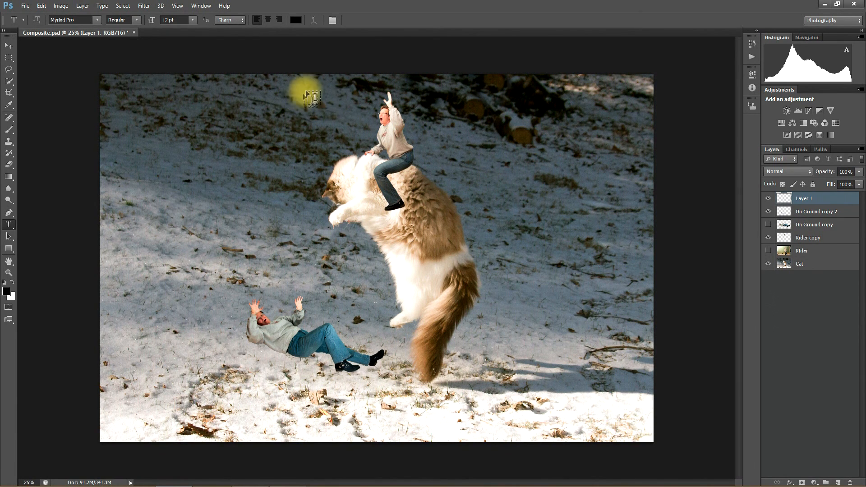
pyautogui.moveTo(314, 97)
pyautogui.mouseDown()
pyautogui.moveTo(332, 119)
pyautogui.moveTo(381, 123)
pyautogui.moveTo(334, 118)
pyautogui.moveTo(316, 93)
pyautogui.mouseUp()
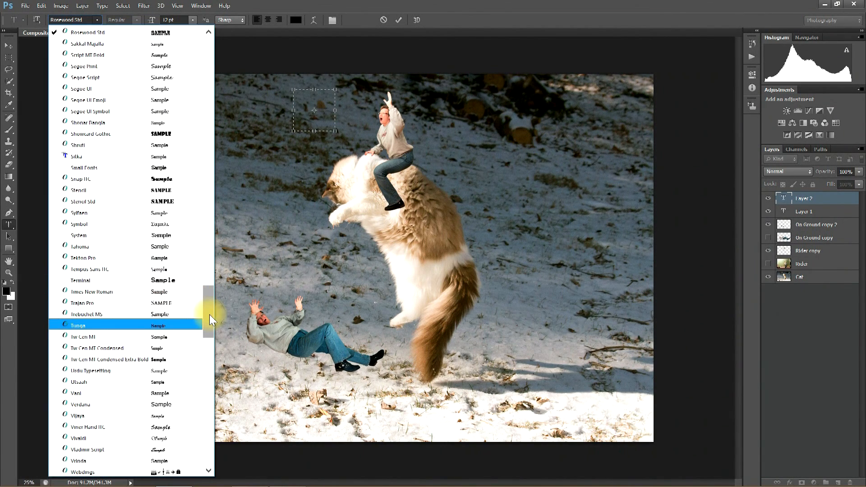
pyautogui.scroll(-3, 209, 315)
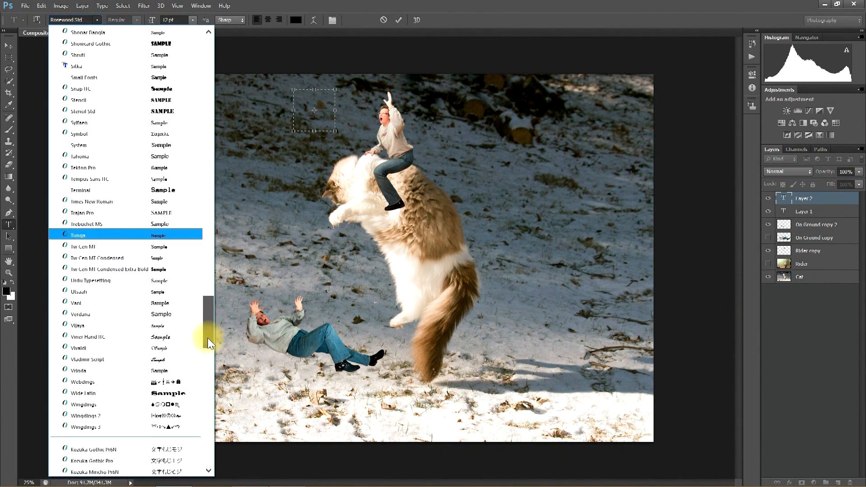
pyautogui.moveTo(213, 319); pyautogui.dragTo(207, 286)
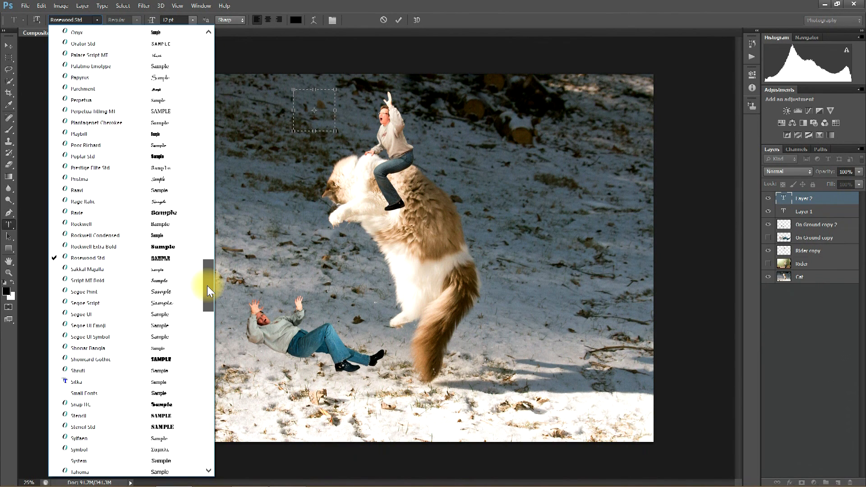
pyautogui.click(201, 291)
# Set the text color to near-white fbf9f9 and enter "Ye Ha!" at 36 pt
pyautogui.click(296, 21)
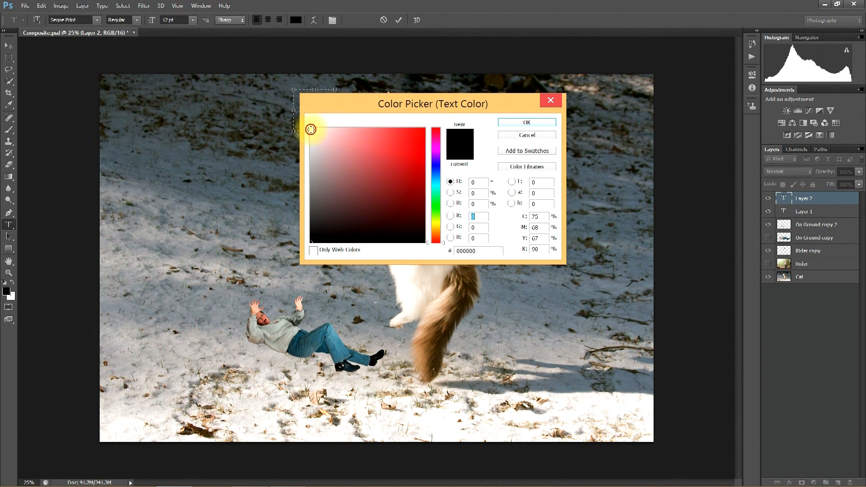
pyautogui.click(310, 129)
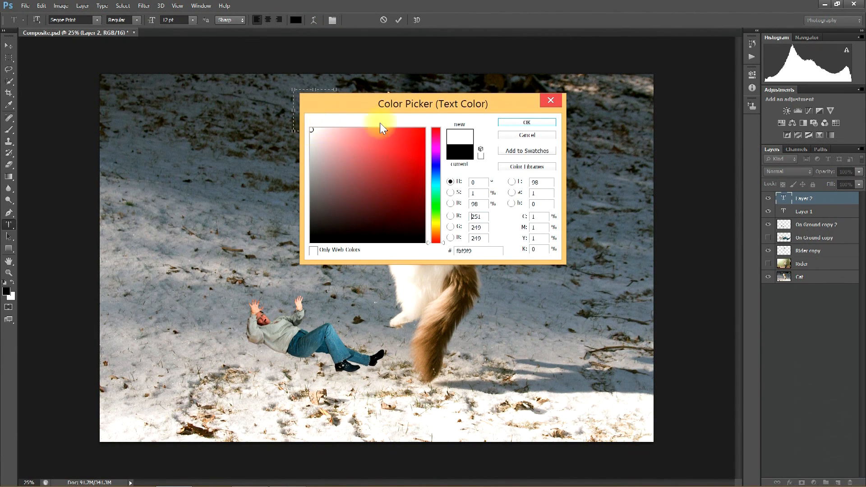
pyautogui.click(526, 123)
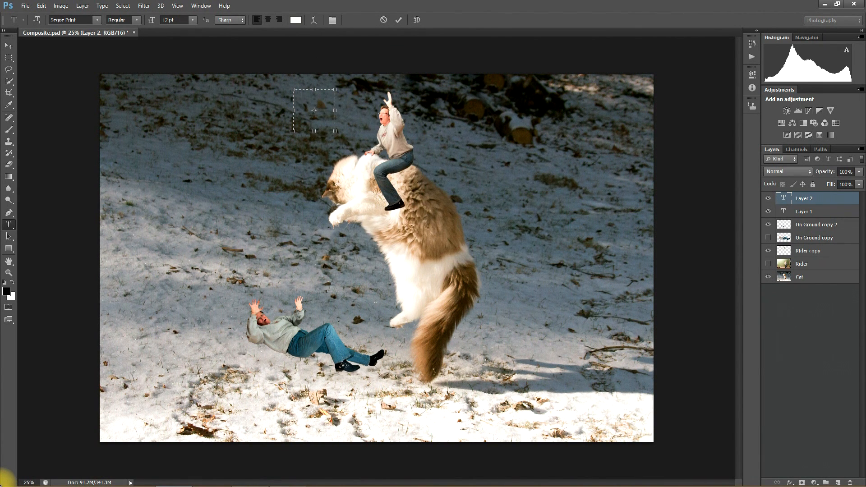
pyautogui.moveTo(323, 93); pyautogui.dragTo(275, 93)
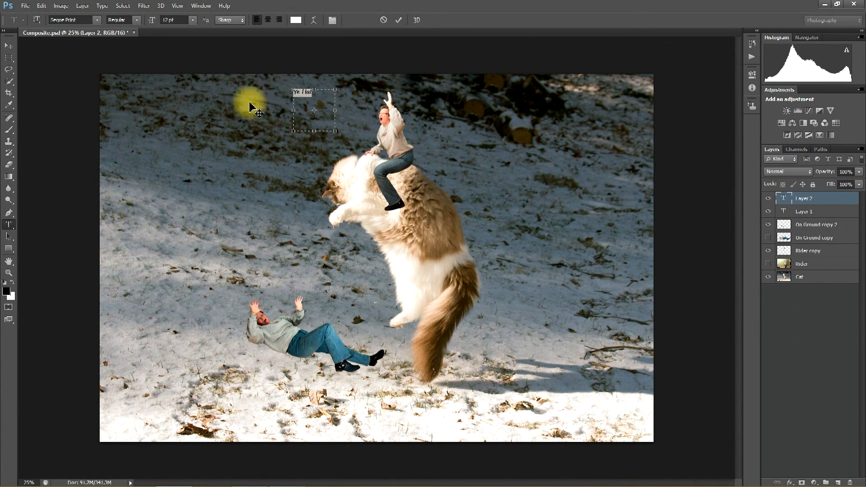
pyautogui.click(192, 20)
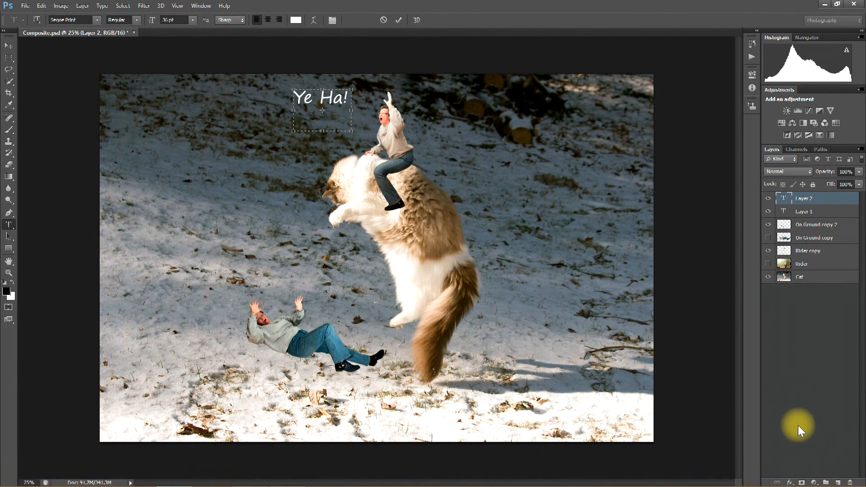
# Add a Drop Shadow to the "Ye Ha!" text layer with spread 28% and size 98 px
pyautogui.click(789, 482)
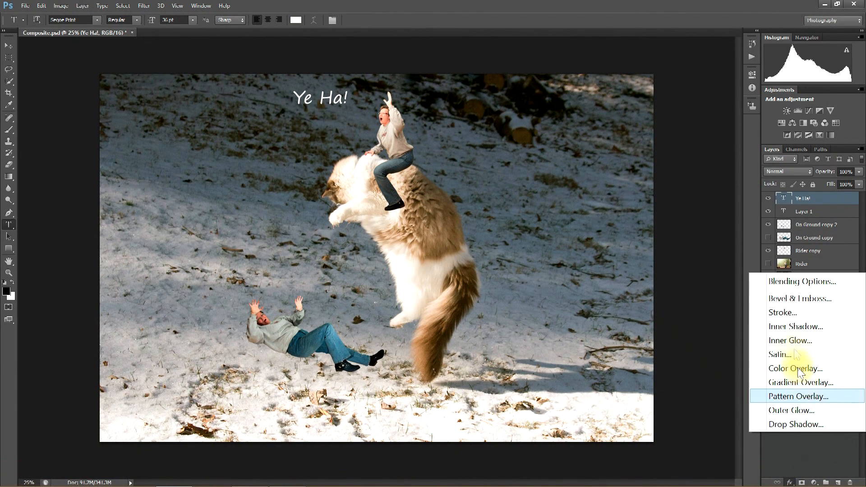
pyautogui.click(790, 424)
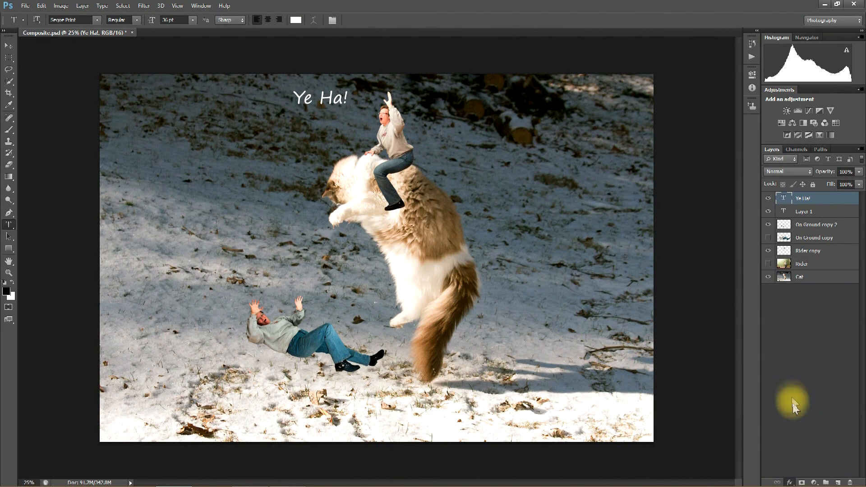
pyautogui.moveTo(388, 85); pyautogui.dragTo(544, 59)
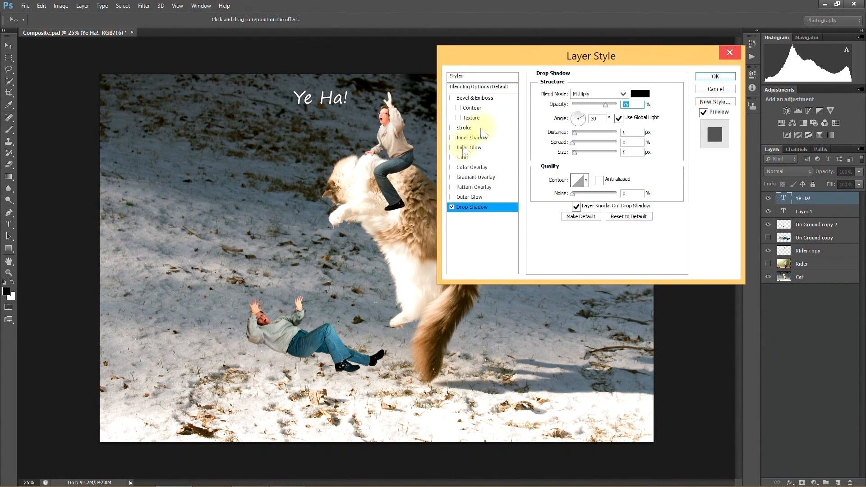
pyautogui.moveTo(576, 153)
pyautogui.mouseDown()
pyautogui.moveTo(606, 153)
pyautogui.moveTo(579, 144)
pyautogui.mouseUp()
pyautogui.click(591, 154)
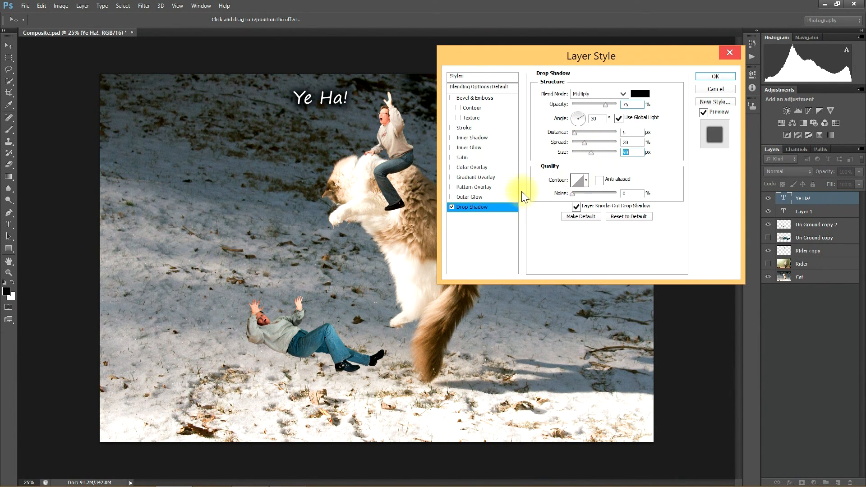
# Enable Outer Glow on the "Ye Ha!" text, make the Drop Shadow settings the default, and apply the layer style
pyautogui.click(451, 197)
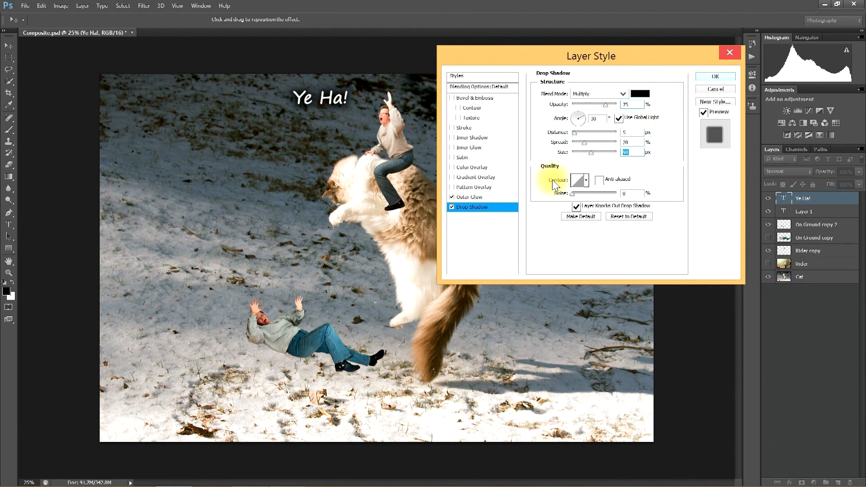
pyautogui.click(582, 217)
pyautogui.click(715, 76)
# Add the text "Help!" in a text box above the raised hands of the man on the ground
pyautogui.press('t')
pyautogui.moveTo(245, 270); pyautogui.dragTo(323, 296)
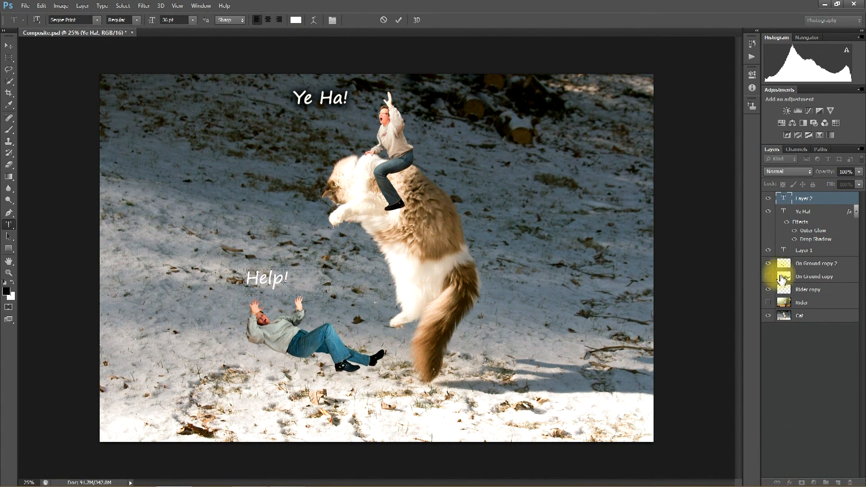
pyautogui.click(809, 200)
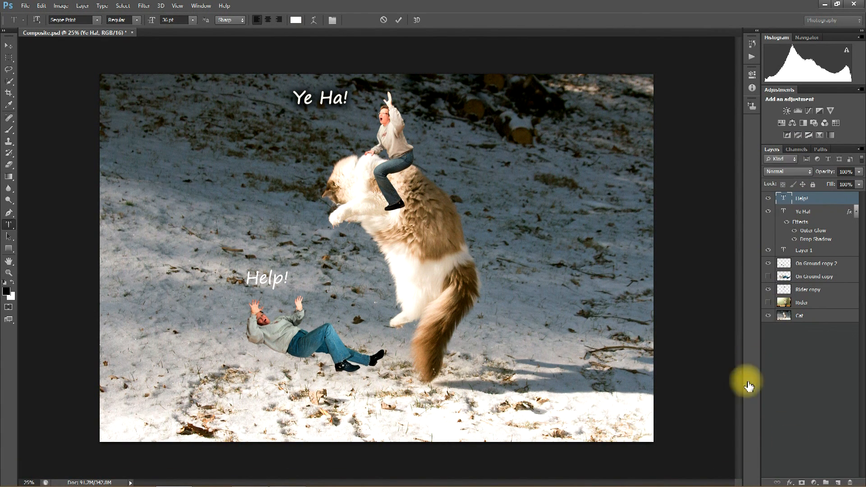
# Apply the default Drop Shadow and an Outer Glow to the "Help!" text layer
pyautogui.click(789, 482)
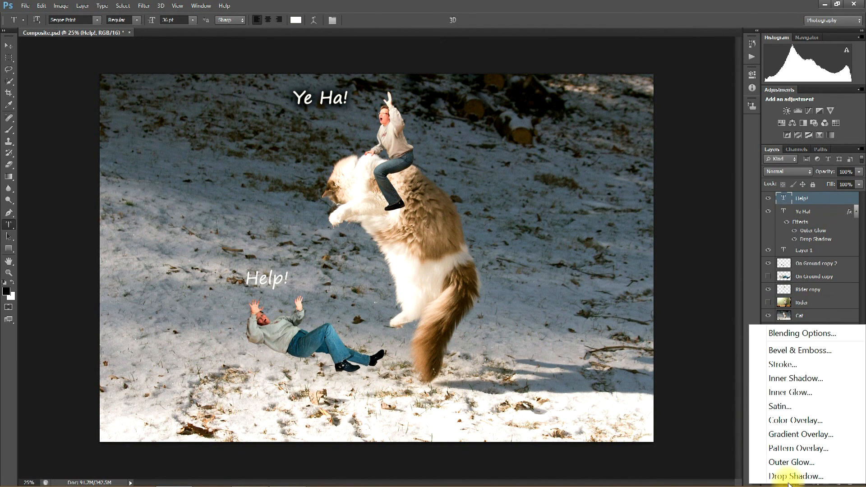
pyautogui.click(789, 473)
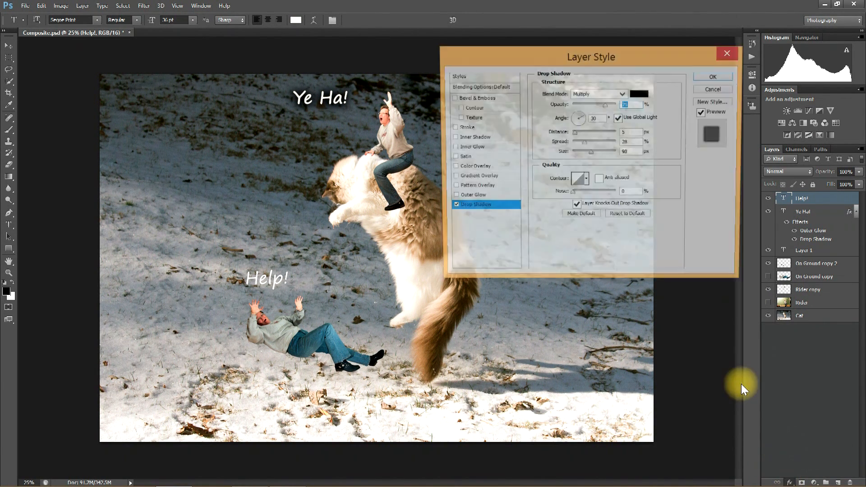
pyautogui.click(452, 198)
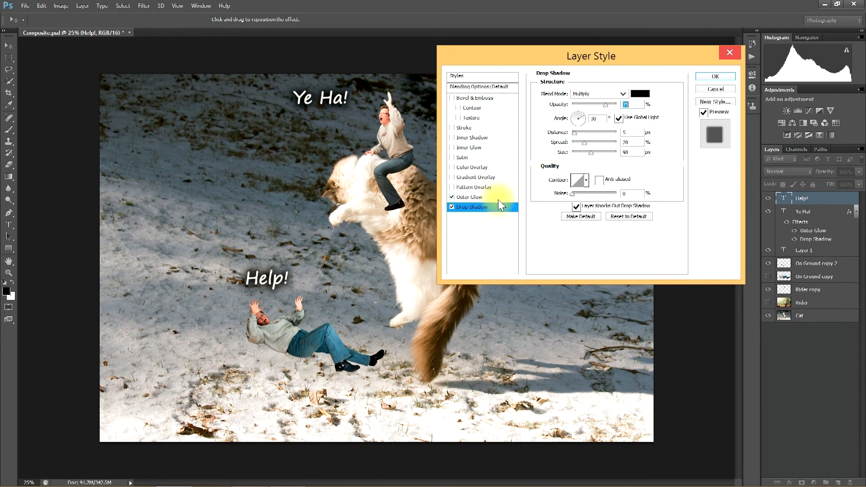
pyautogui.click(716, 78)
# Create a new blank layer above the "Help!" text layer
pyautogui.moveTo(863, 485)
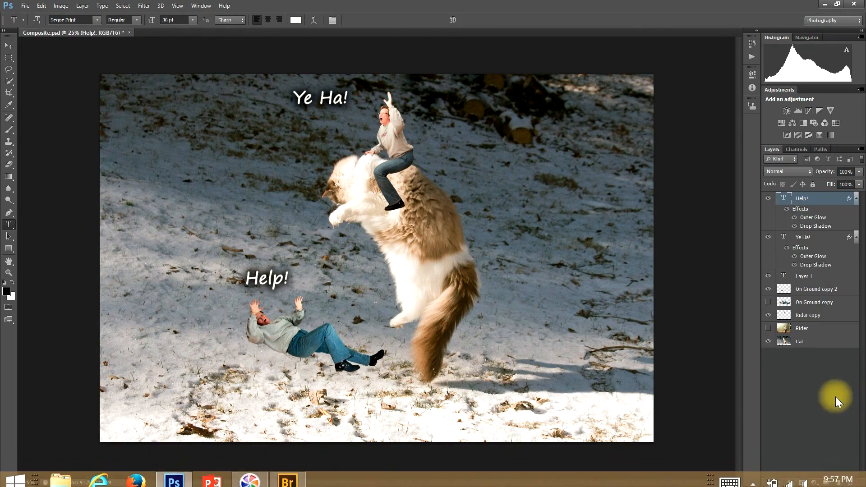
pyautogui.click(838, 482)
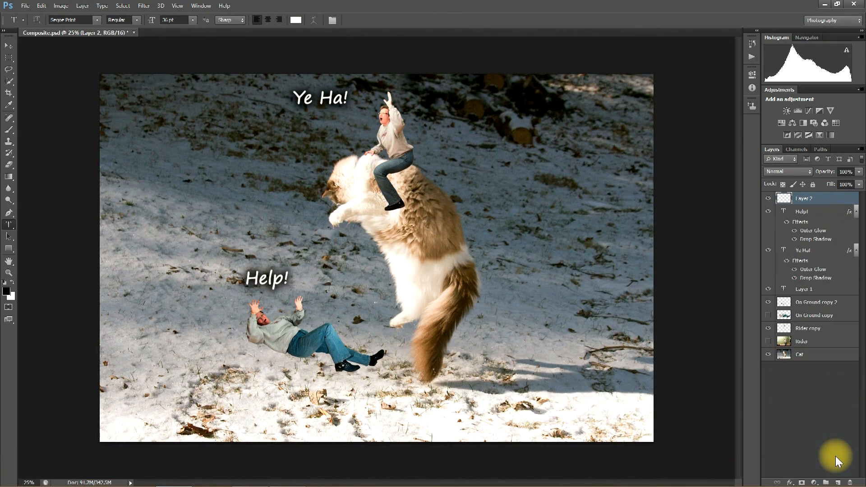
# Switch to the Pencil tool and make white (ffffff) the foreground colour for drawing on the blank Layer 2
pyautogui.press('e')
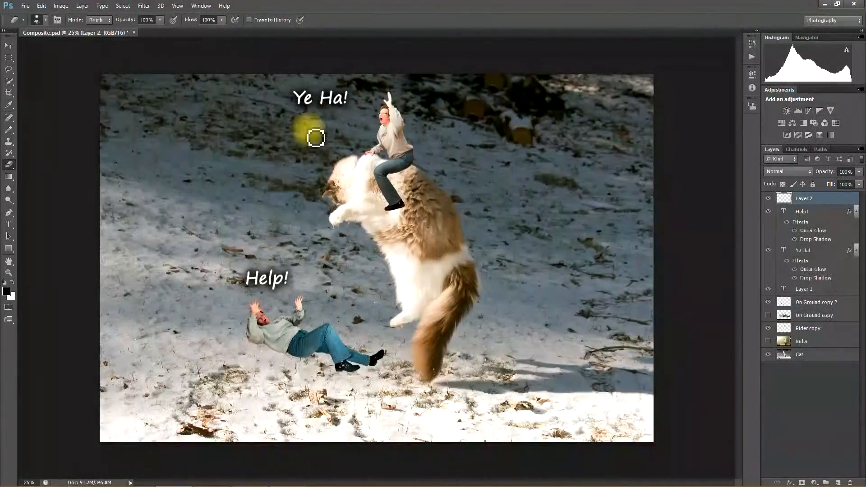
pyautogui.click(9, 129)
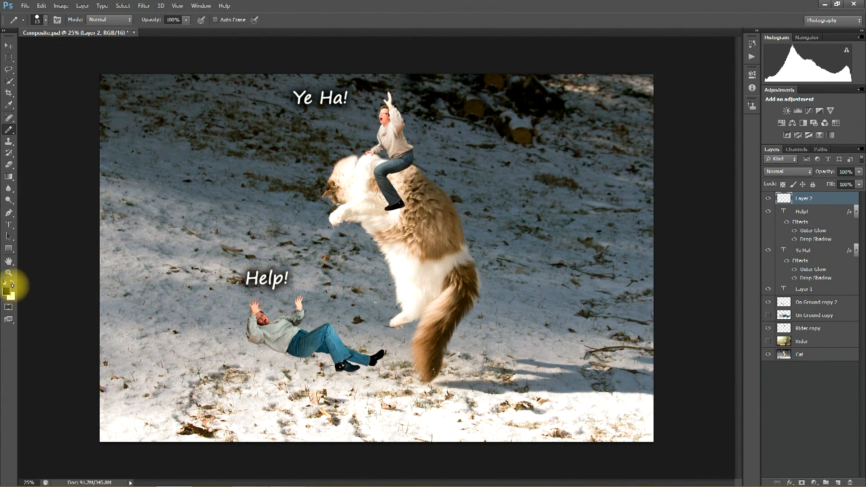
pyautogui.click(12, 283)
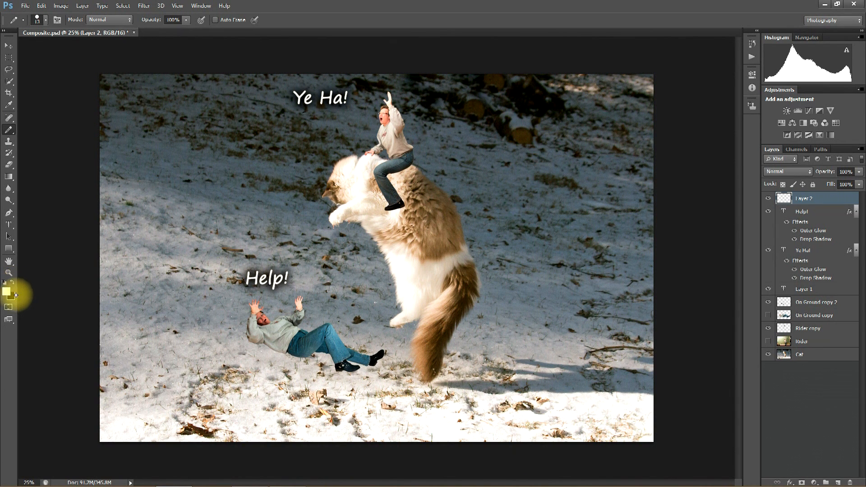
pyautogui.click(7, 290)
pyautogui.press('Return')
pyautogui.click(7, 290)
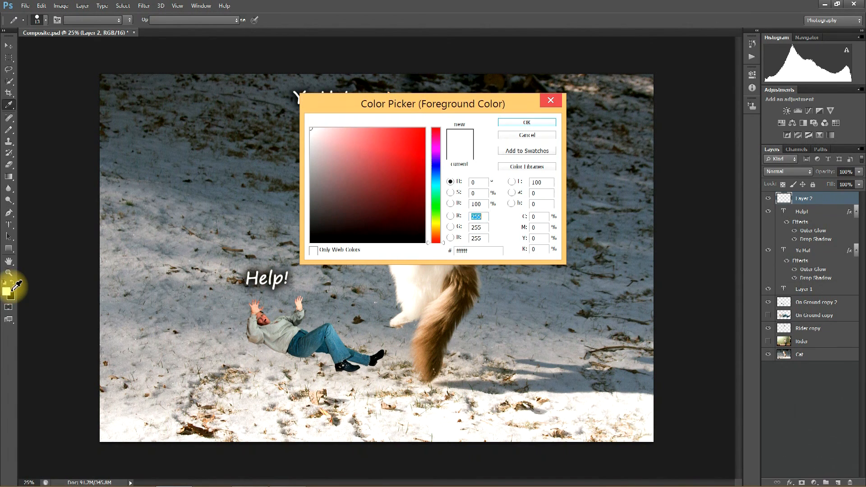
pyautogui.click(555, 98)
pyautogui.click(11, 295)
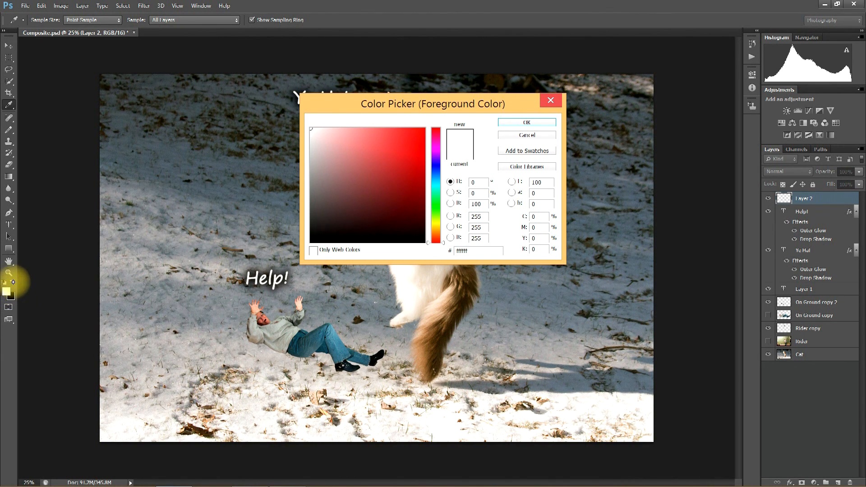
pyautogui.click(550, 100)
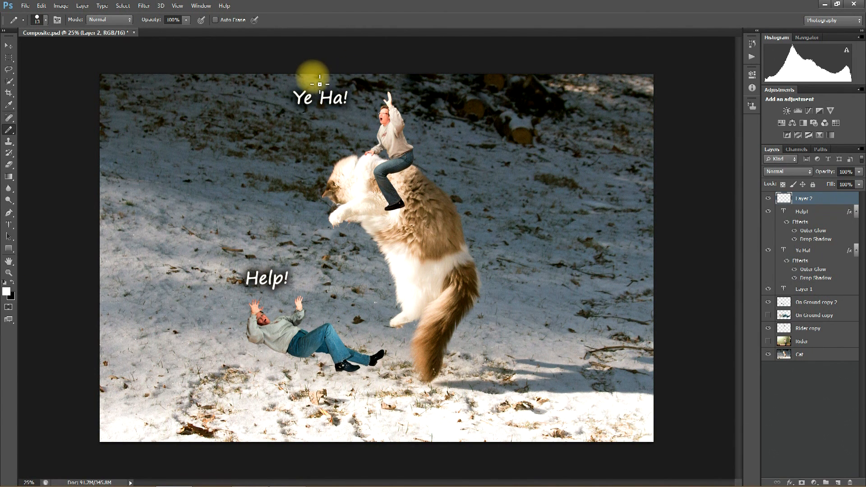
# Draw freehand white speech bubbles around "Ye Ha!" and "Help!", with each tail pointing to the speaking man's head
pyautogui.moveTo(318, 81)
pyautogui.mouseDown()
pyautogui.moveTo(286, 77)
pyautogui.moveTo(276, 97)
pyautogui.moveTo(286, 120)
pyautogui.moveTo(320, 132)
pyautogui.moveTo(342, 117)
pyautogui.moveTo(372, 118)
pyautogui.mouseUp()
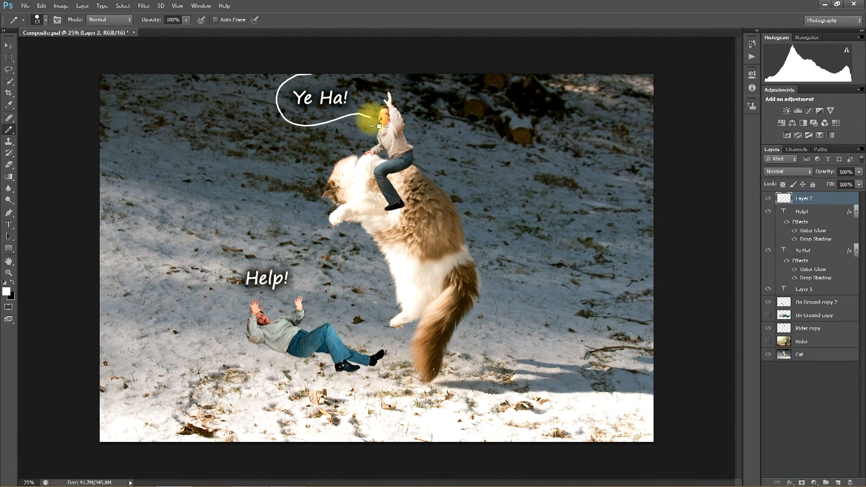
pyautogui.moveTo(325, 82)
pyautogui.mouseDown()
pyautogui.moveTo(362, 90)
pyautogui.moveTo(377, 121)
pyautogui.mouseUp()
pyautogui.moveTo(251, 293)
pyautogui.mouseDown()
pyautogui.moveTo(236, 275)
pyautogui.moveTo(248, 260)
pyautogui.moveTo(280, 253)
pyautogui.moveTo(302, 278)
pyautogui.moveTo(300, 290)
pyautogui.moveTo(268, 304)
pyautogui.mouseUp()
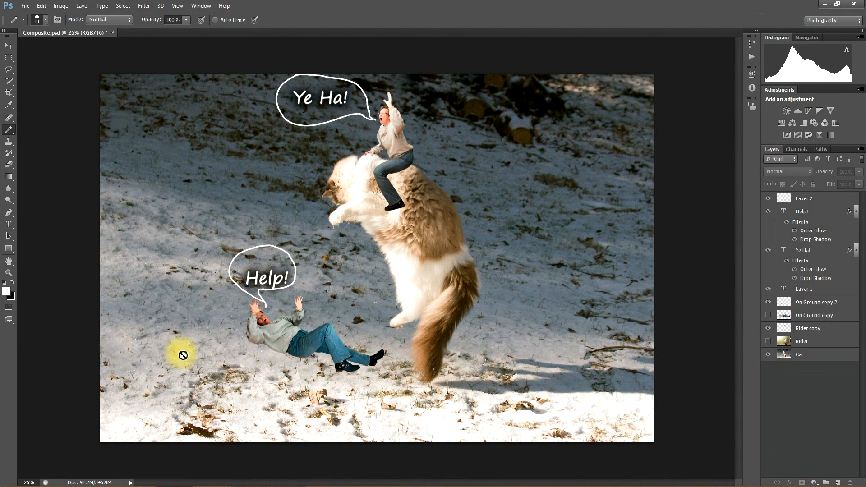
# Hide the original "Help!" text layer and make a visible duplicate of it with the same layer effects
pyautogui.click(769, 212)
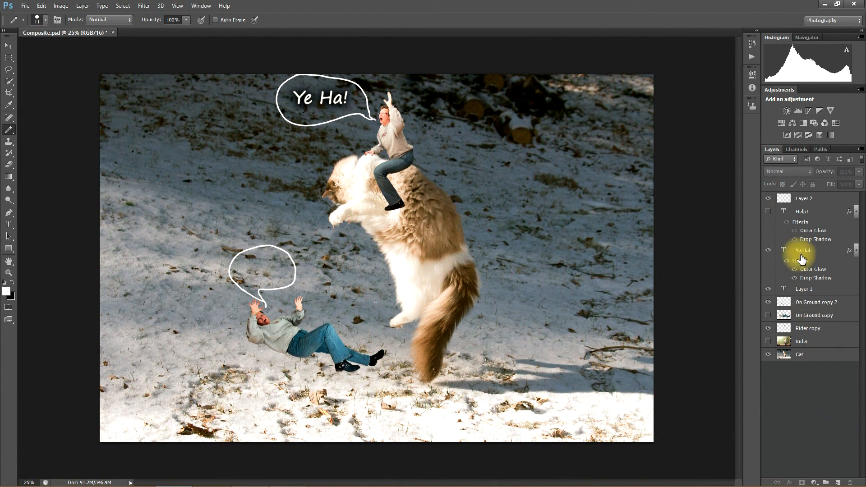
pyautogui.click(809, 202)
pyautogui.press('t')
pyautogui.rightClick(810, 204)
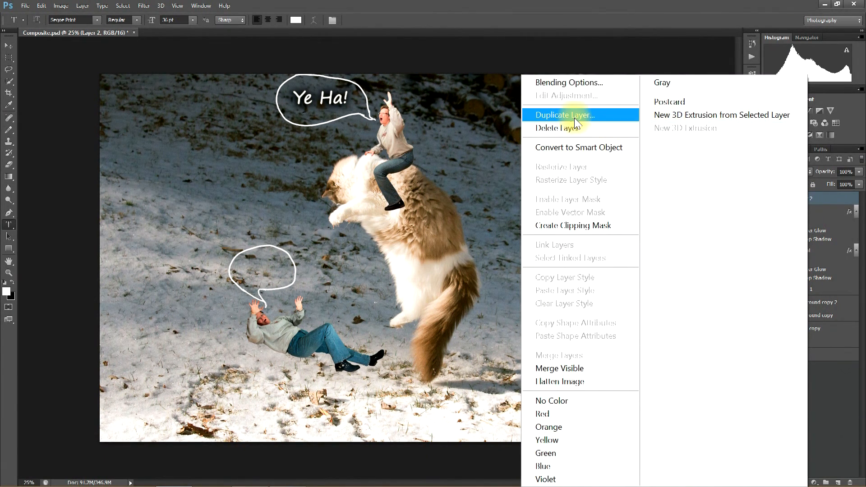
pyautogui.click(565, 115)
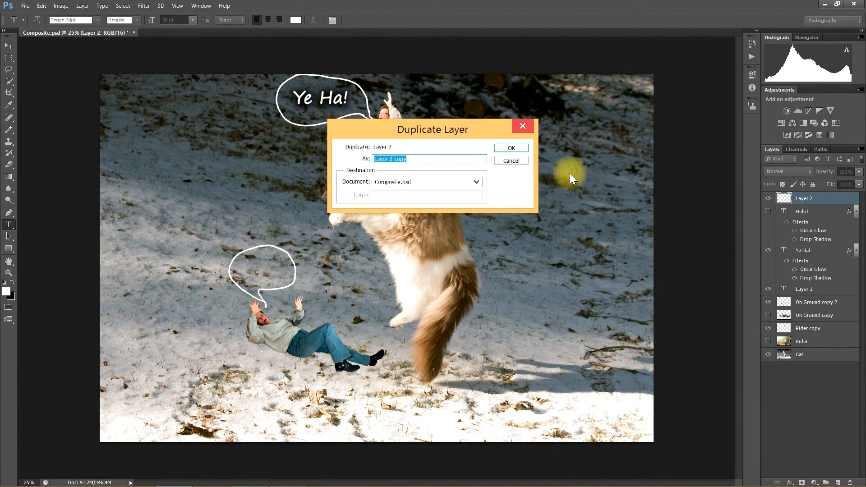
pyautogui.click(510, 148)
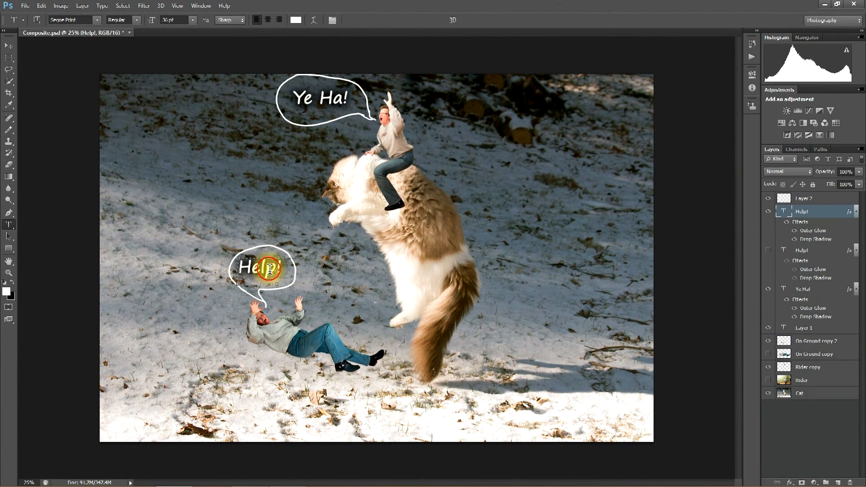
# Change the duplicated caption to "Zeus No!" on two lines and position it inside the speech bubble of the man on the ground
pyautogui.doubleClick(275, 269)
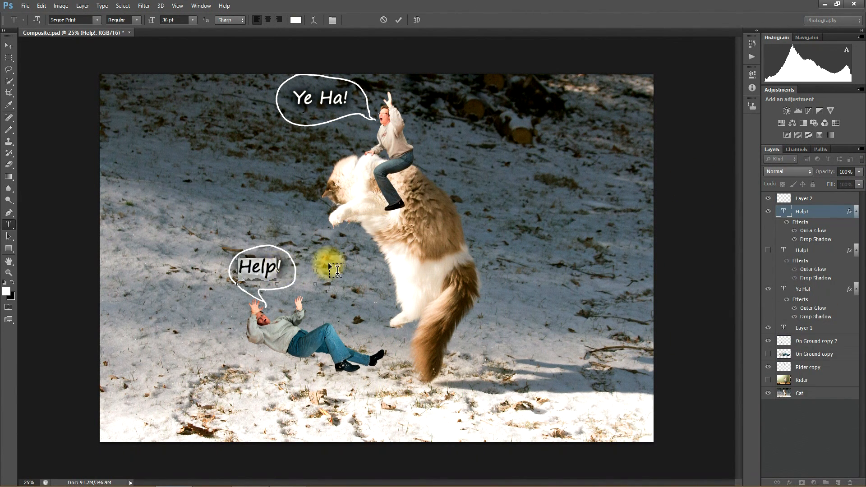
pyautogui.write('Z')
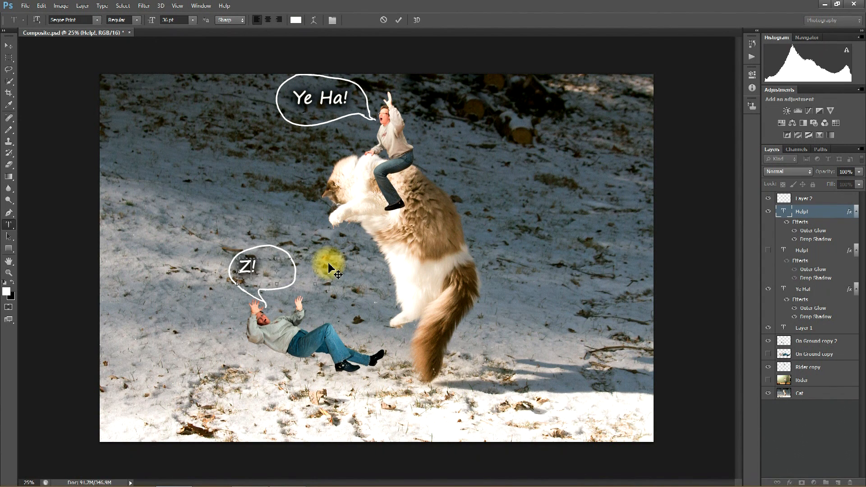
pyautogui.write('eus')
pyautogui.press('Return')
pyautogui.write('N')
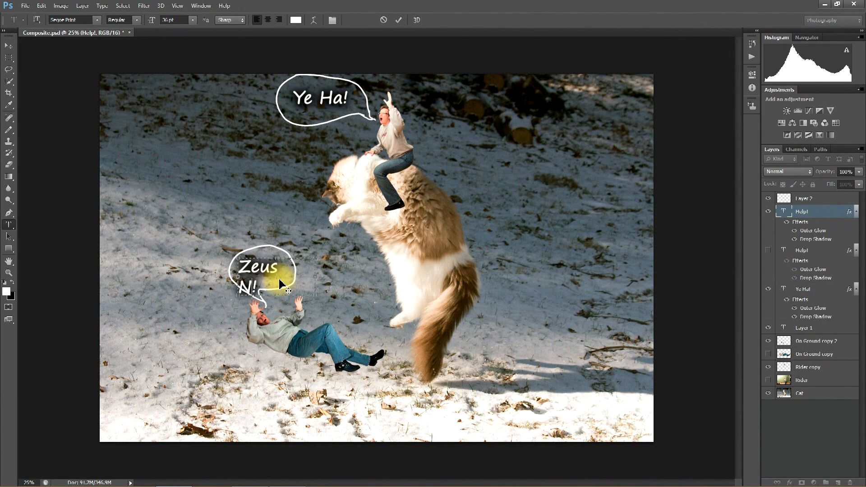
pyautogui.write('o')
pyautogui.hotkey('ctrl', 'Return')
pyautogui.press('v')
pyautogui.moveTo(281, 272); pyautogui.dragTo(285, 266)
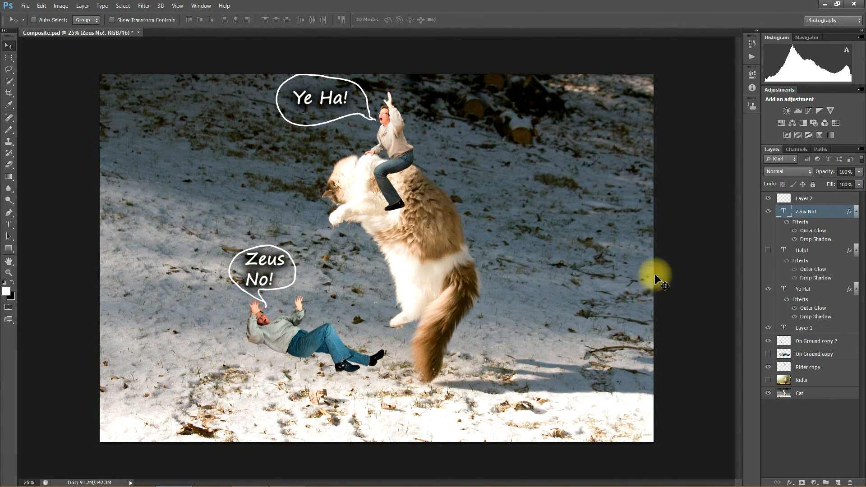
# Compare the "Zeus No!" and "Help!" captions by toggling their layers, and save the composite with "Zeus No!" shown
pyautogui.click(768, 215)
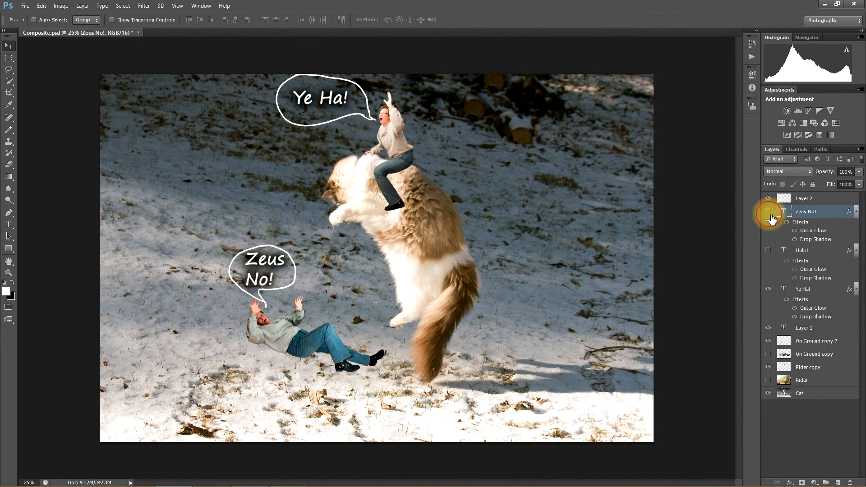
pyautogui.click(768, 250)
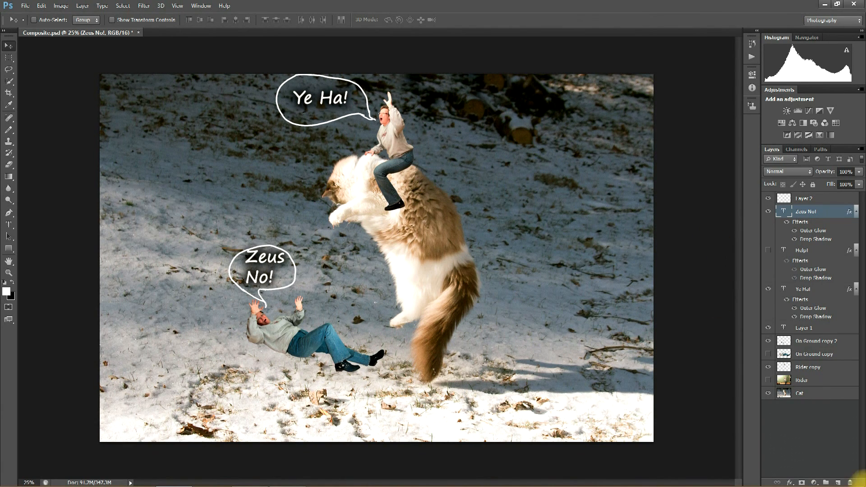
pyautogui.hotkey('ctrl', 's')
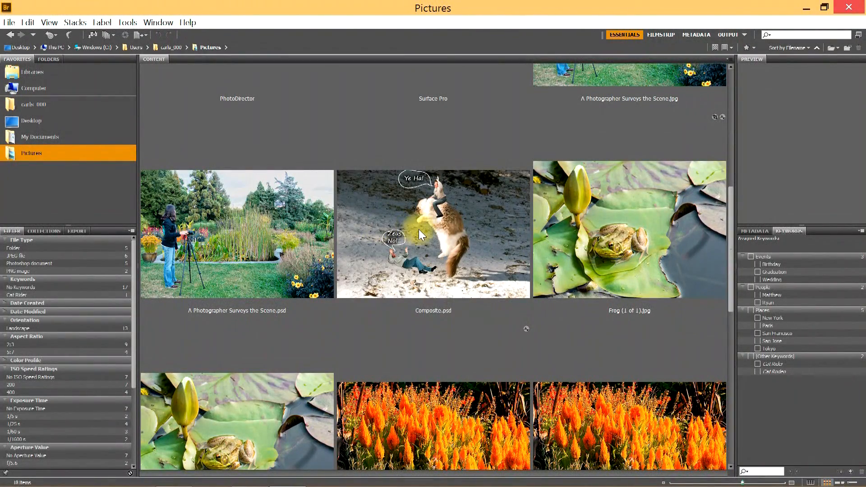
# In Adobe Bridge, select Composite.psd in the Pictures folder and preview it full screen
pyautogui.click(418, 229)
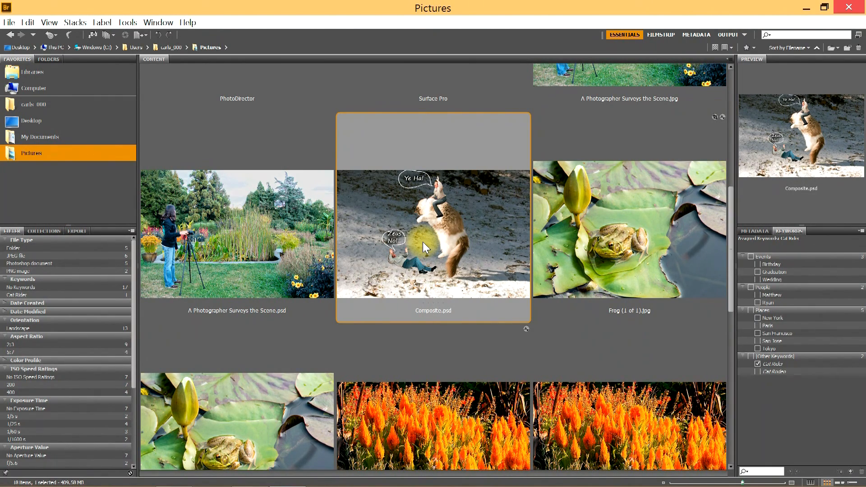
pyautogui.press('space')
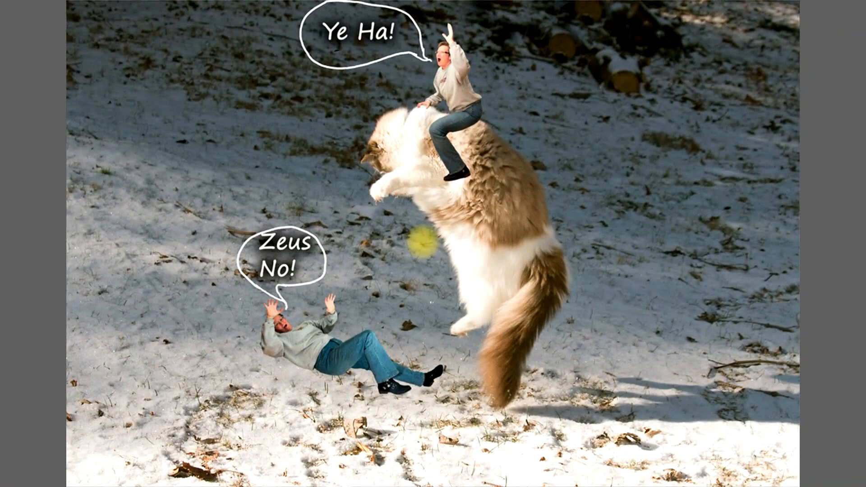